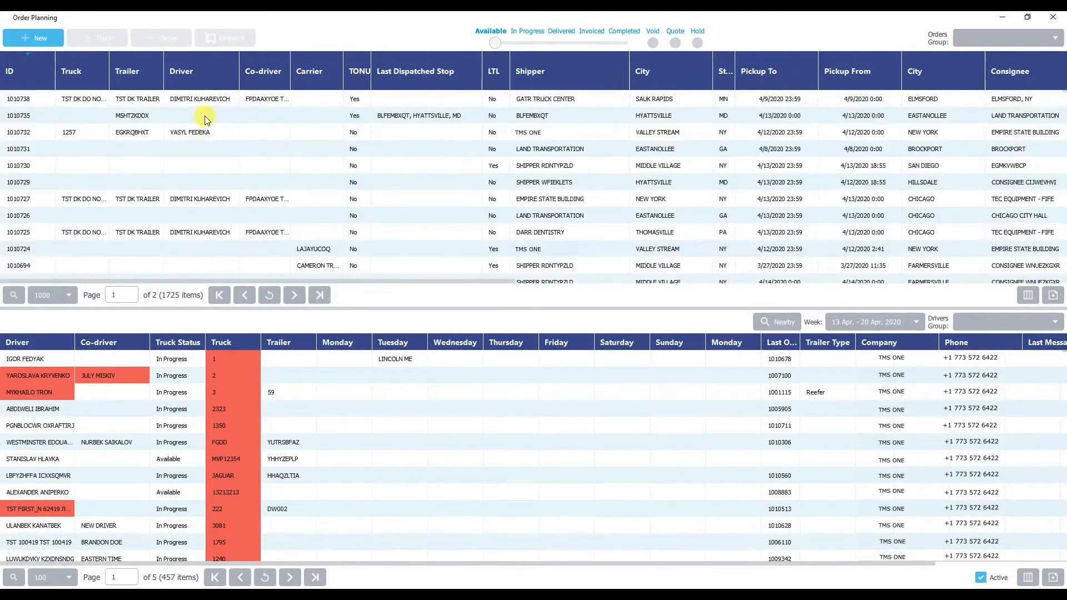
# View the TONU option in the Hyattsville-to-Eastanollee order and the TONU entry in the orders table's column list.
pyautogui.click(205, 116)
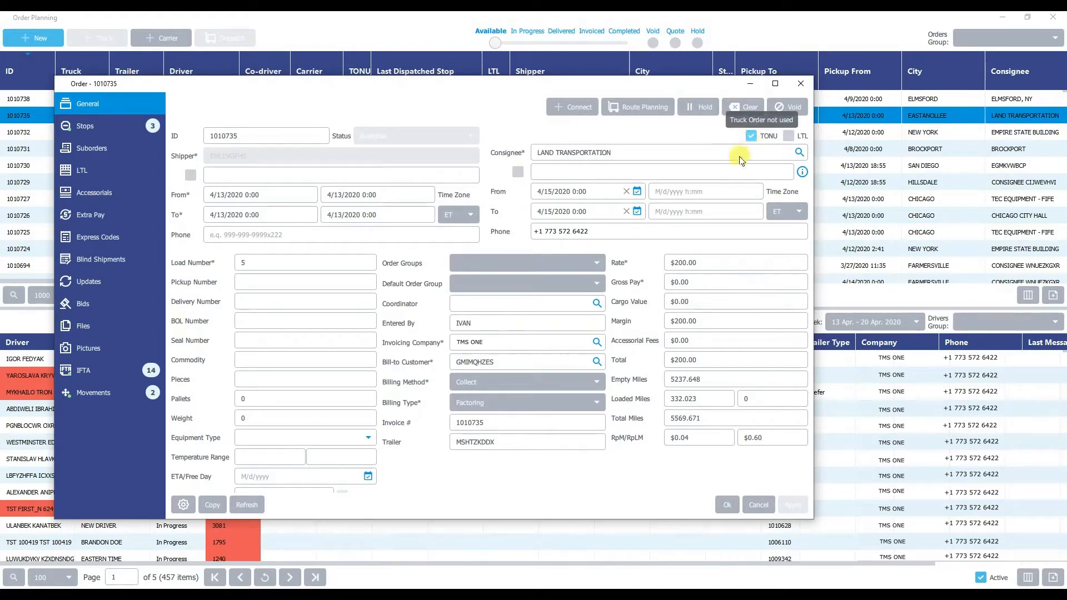
pyautogui.click(728, 506)
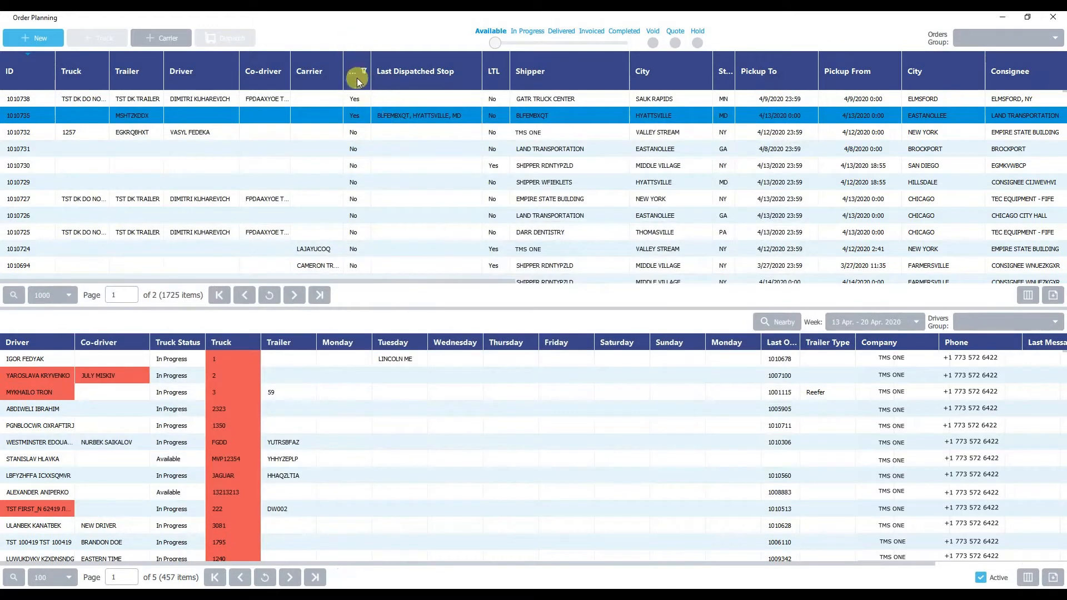
pyautogui.click(1027, 297)
pyautogui.scroll(-2, 445, 194)
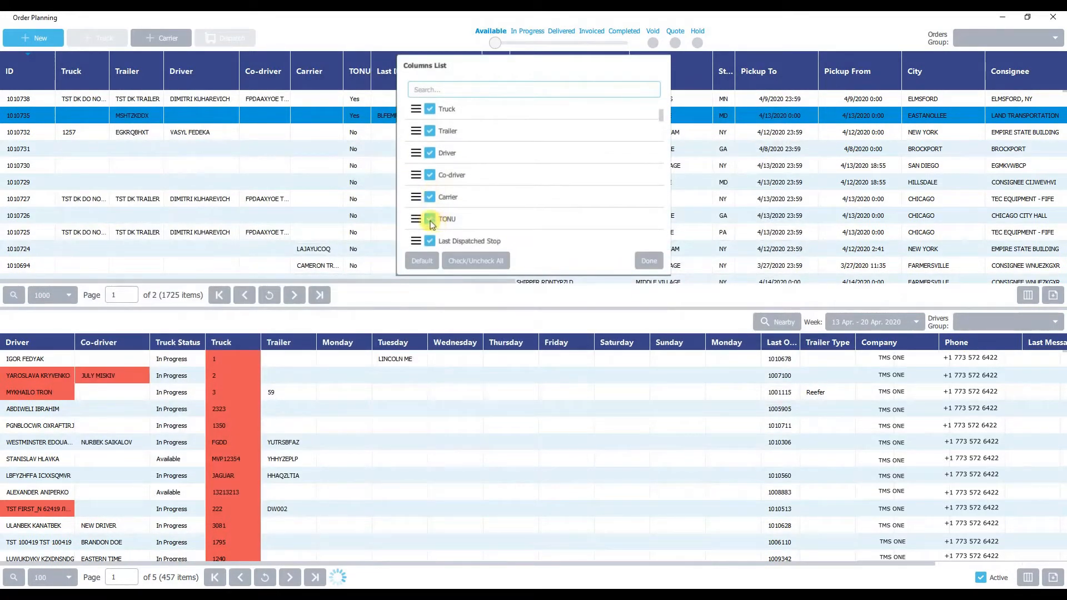
pyautogui.click(648, 260)
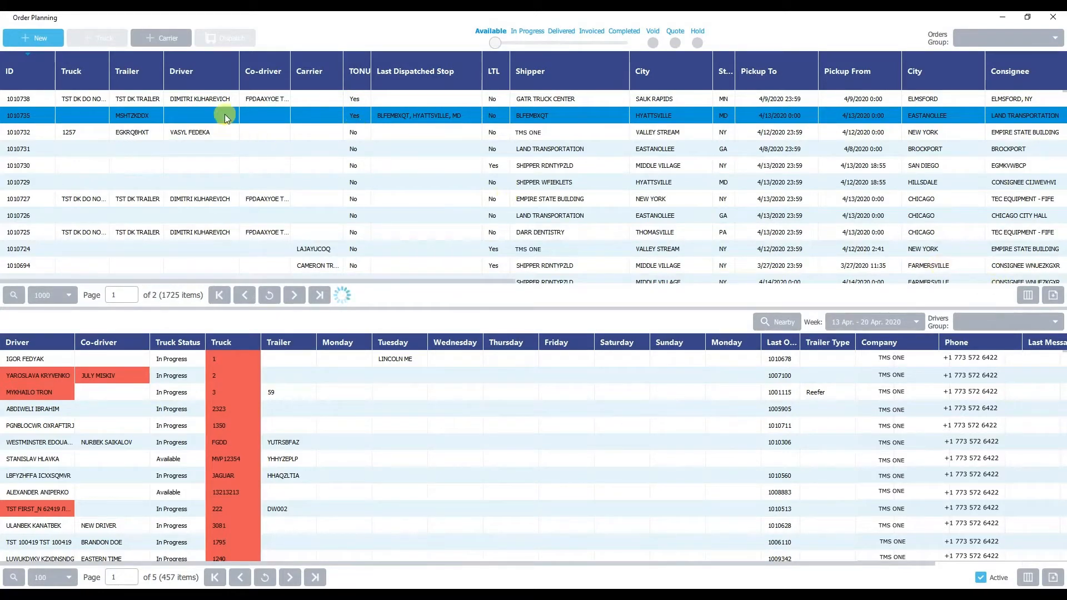
# Open the accessorials of the in-progress Lincoln order and preview the Detention, Lumper and Other types for a new charge.
pyautogui.click(532, 44)
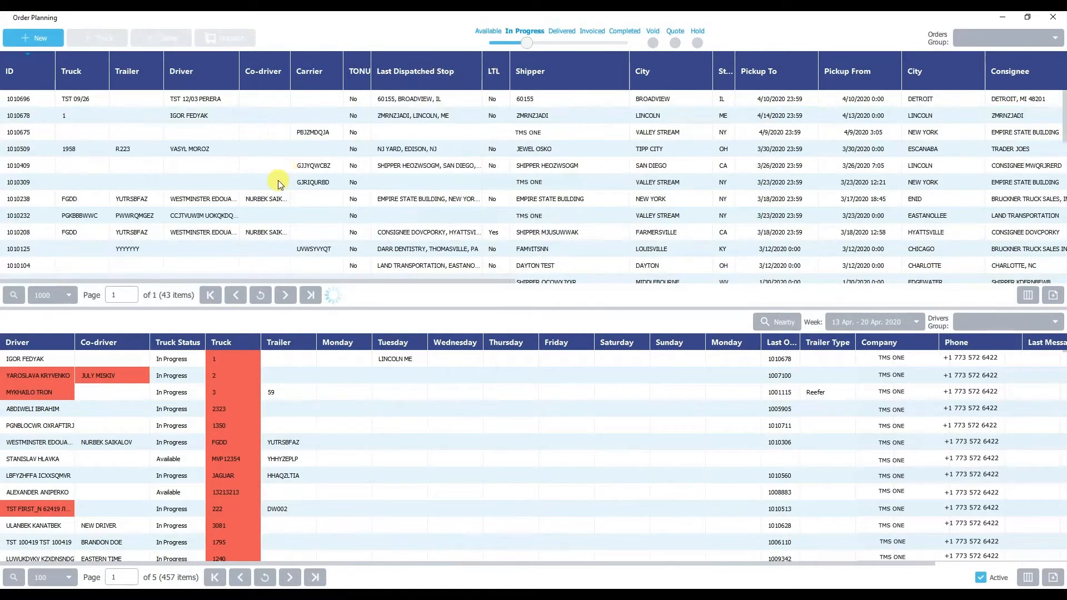
pyautogui.click(246, 120)
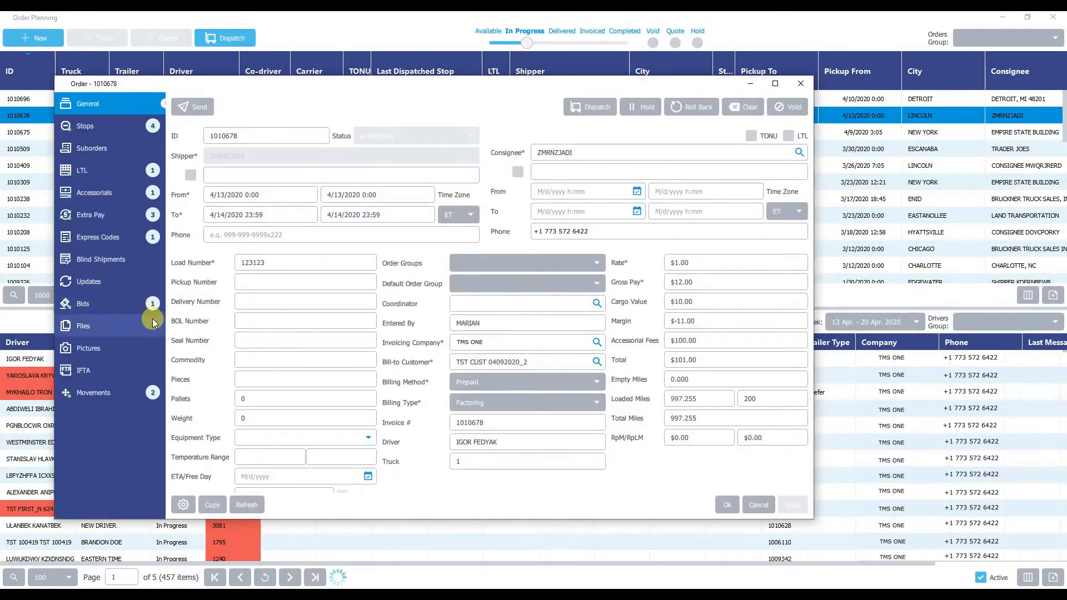
pyautogui.click(92, 192)
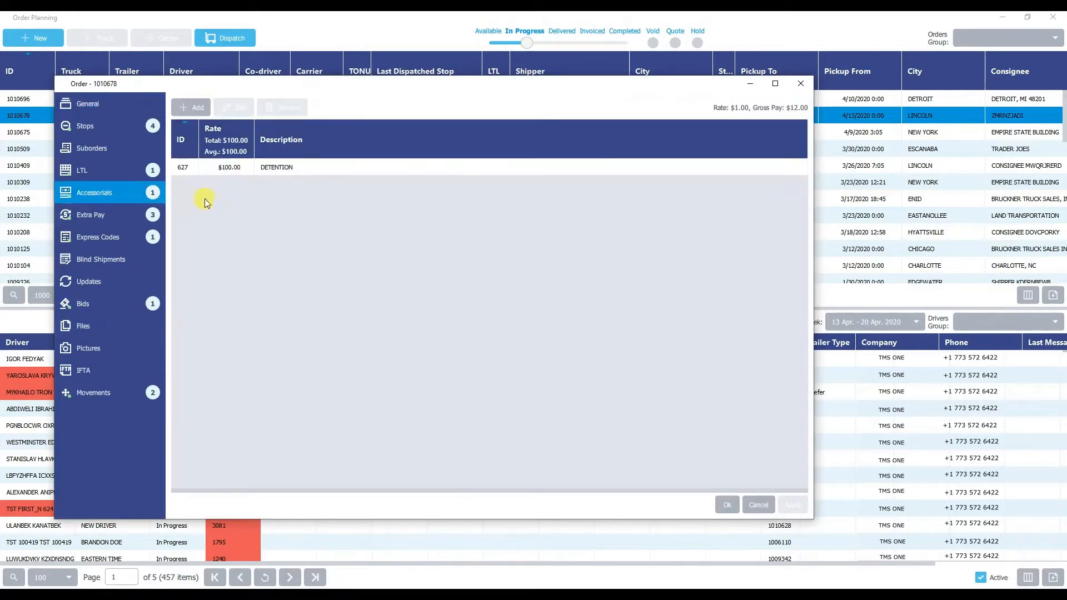
pyautogui.click(189, 108)
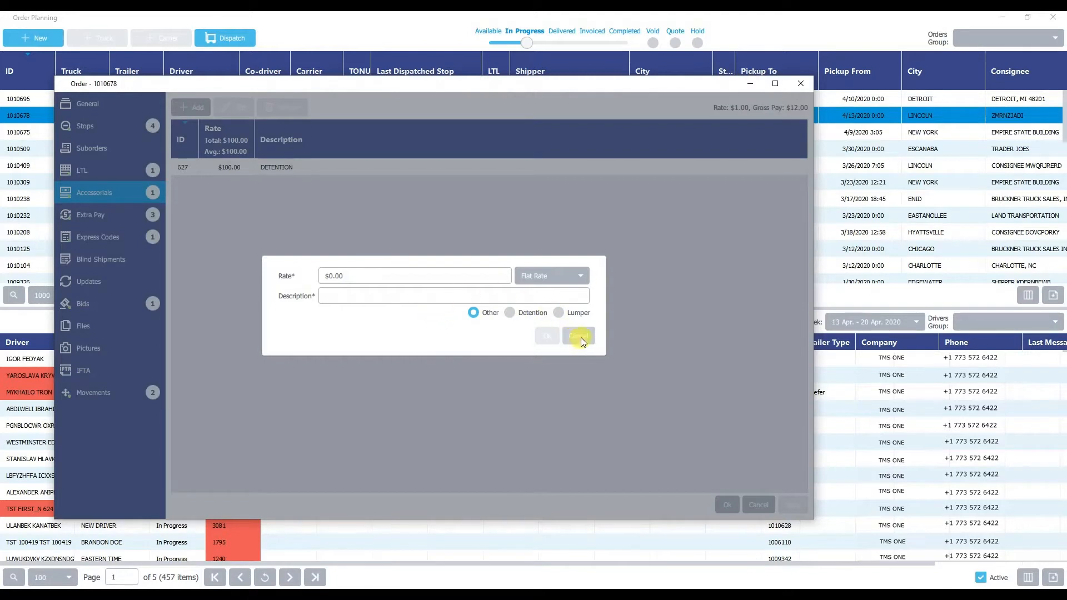
pyautogui.click(510, 313)
pyautogui.click(558, 312)
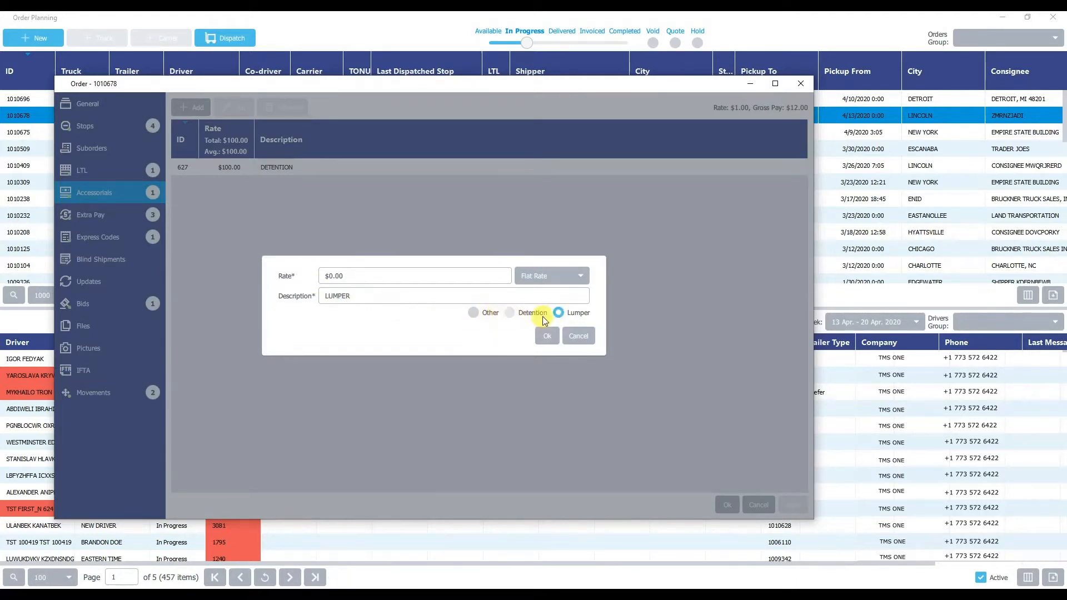
pyautogui.click(473, 314)
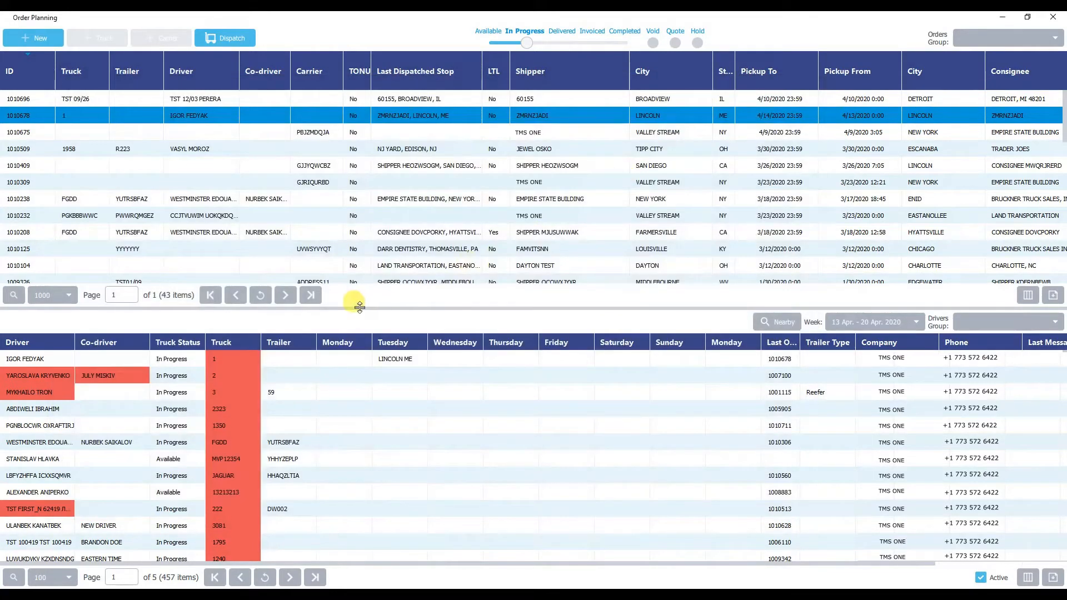
# Show the available orders, filter them by the driver's name and select the matching order.
pyautogui.click(489, 44)
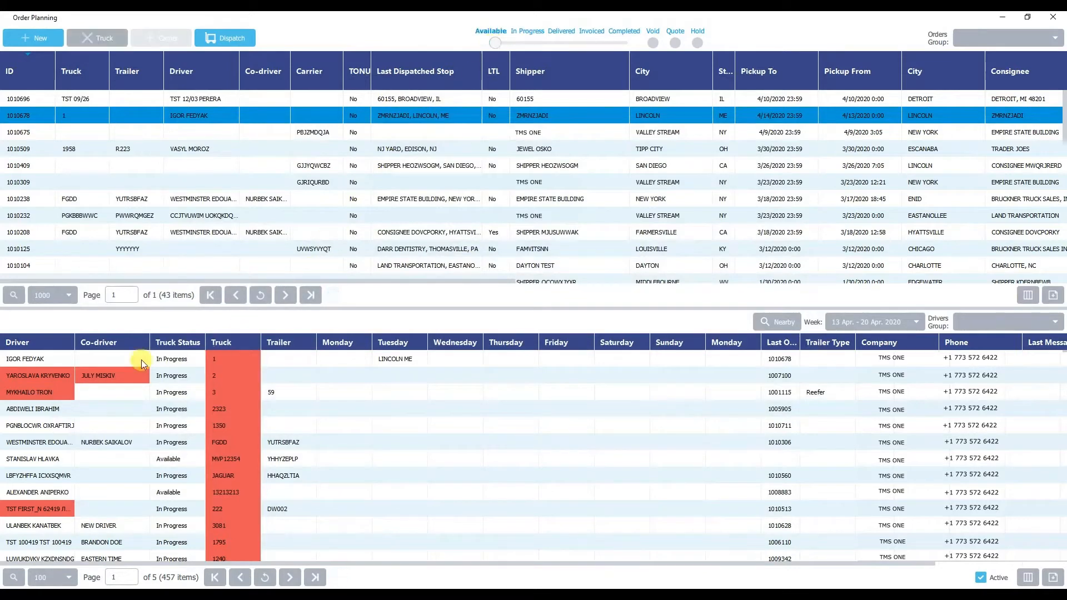
pyautogui.click(12, 295)
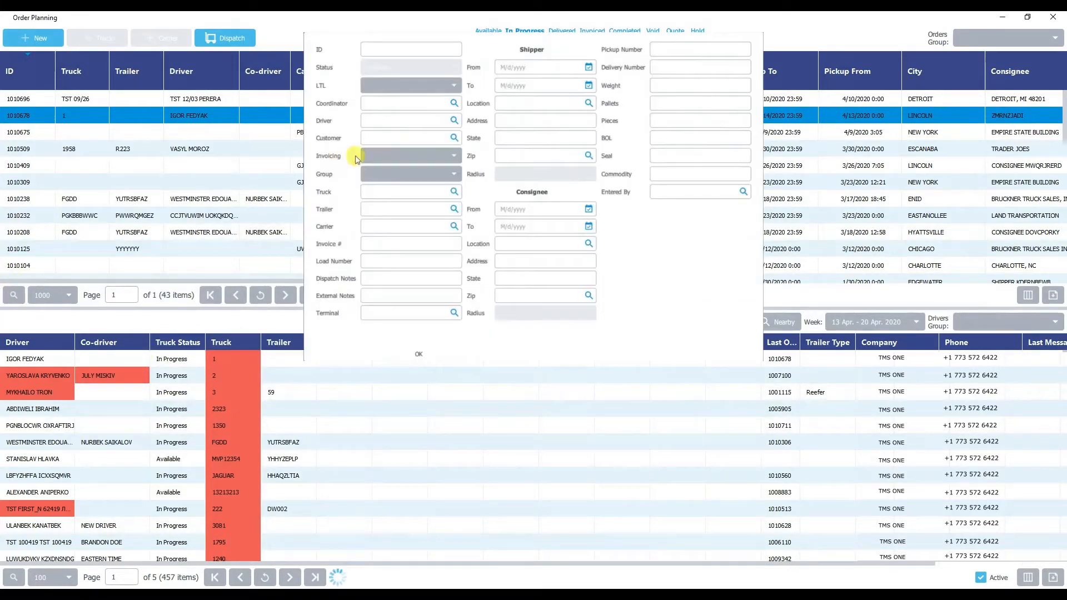
pyautogui.click(403, 120)
pyautogui.write('IBRAHIM')
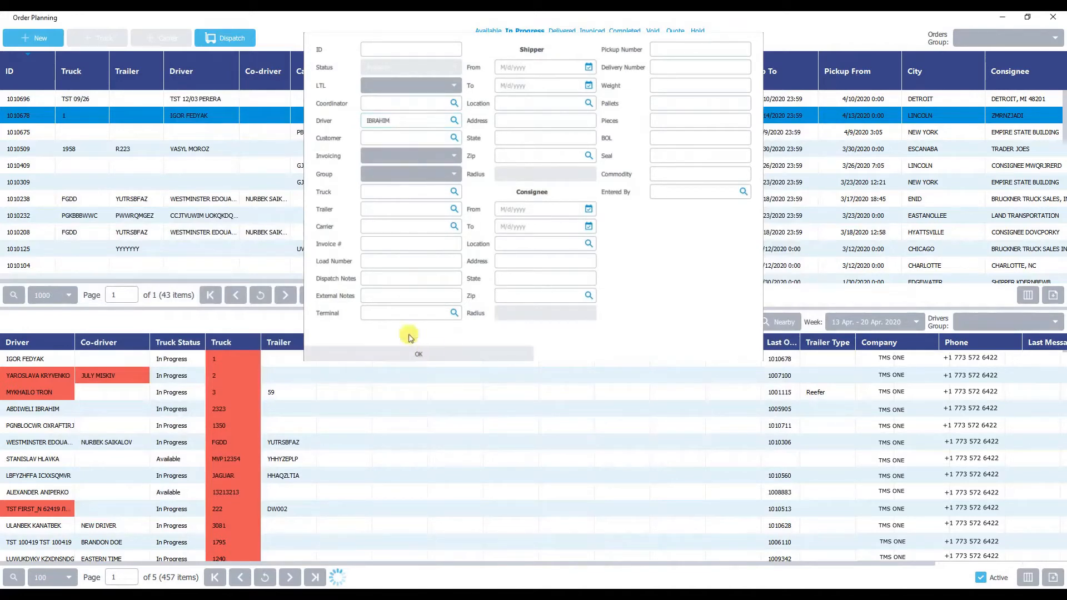
pyautogui.click(410, 347)
pyautogui.click(200, 99)
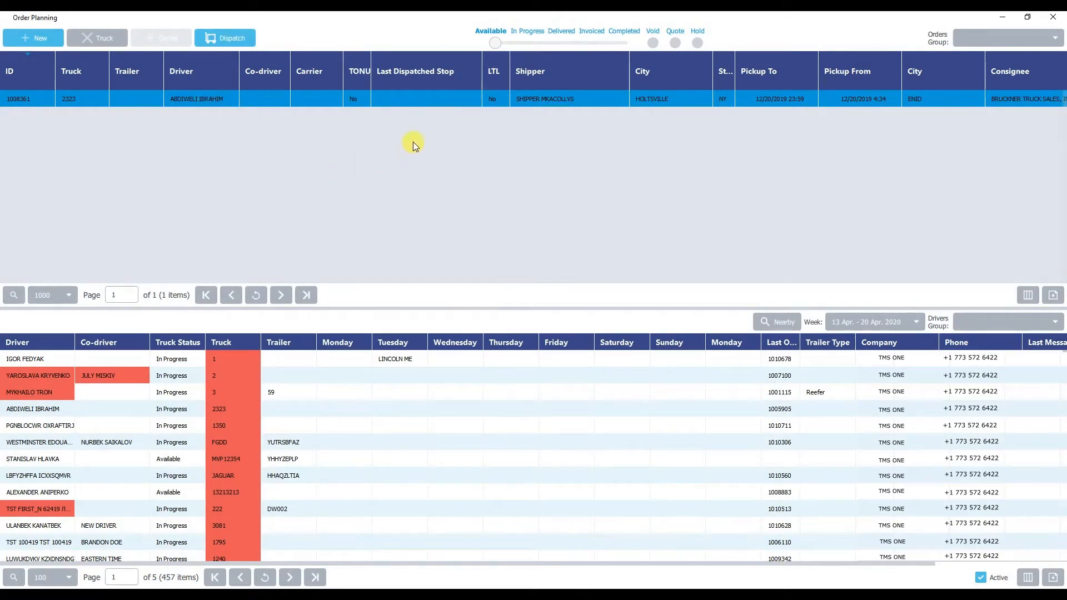
# Review the selected order's dispatch form, widened to show the email and message options, and the order's general details.
pyautogui.click(230, 39)
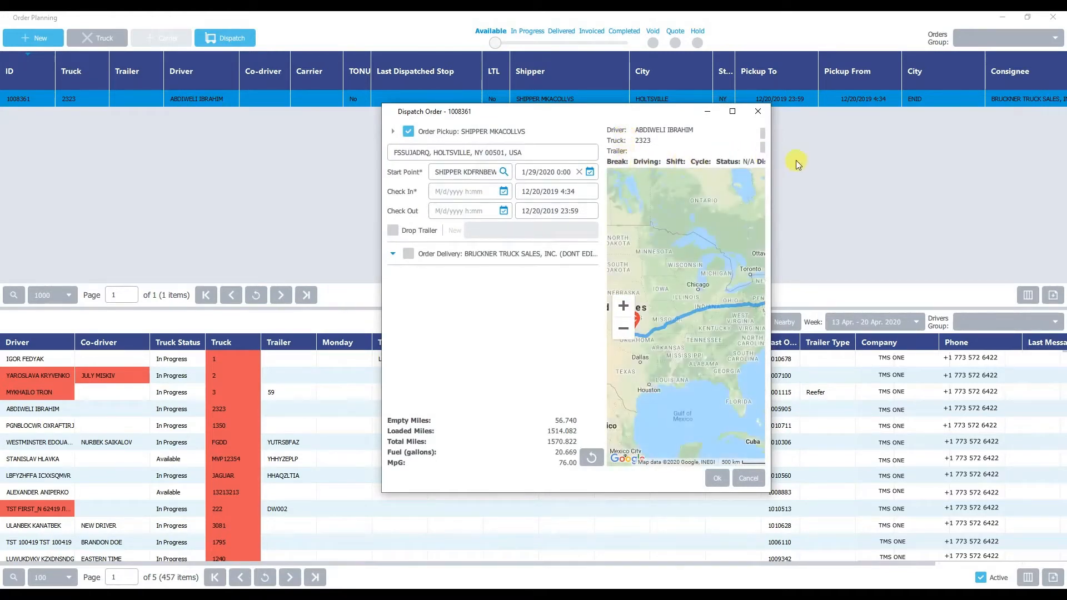
pyautogui.moveTo(770, 147); pyautogui.dragTo(870, 162)
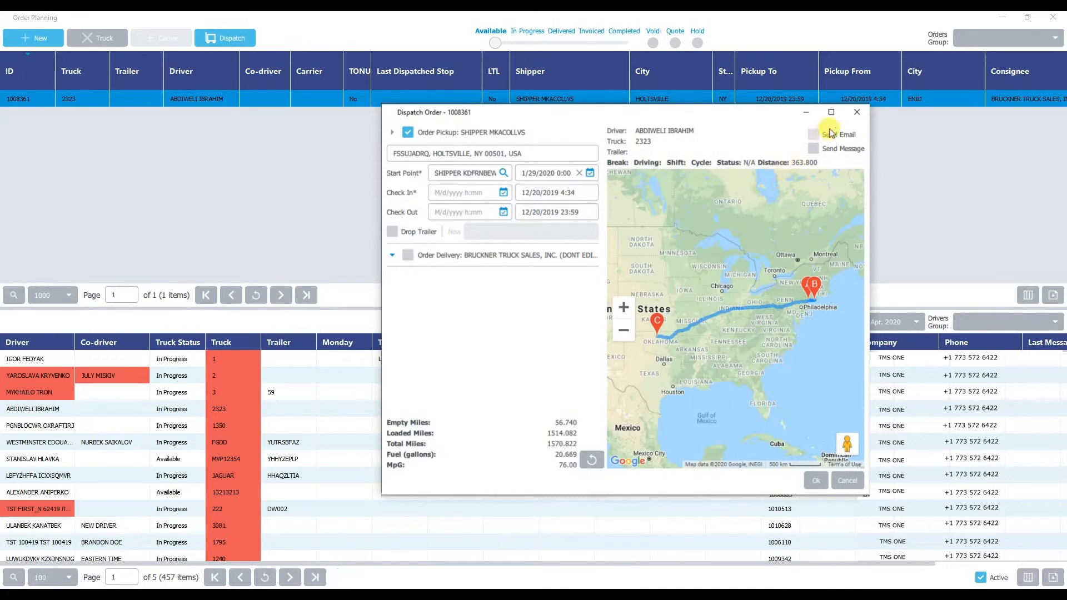
pyautogui.click(857, 112)
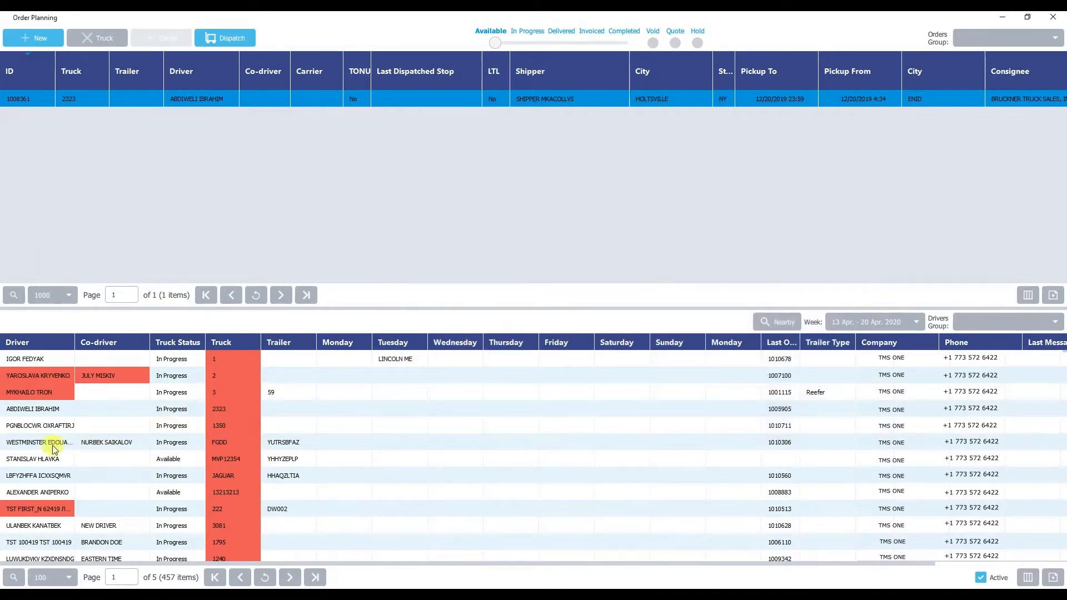
pyautogui.click(43, 409)
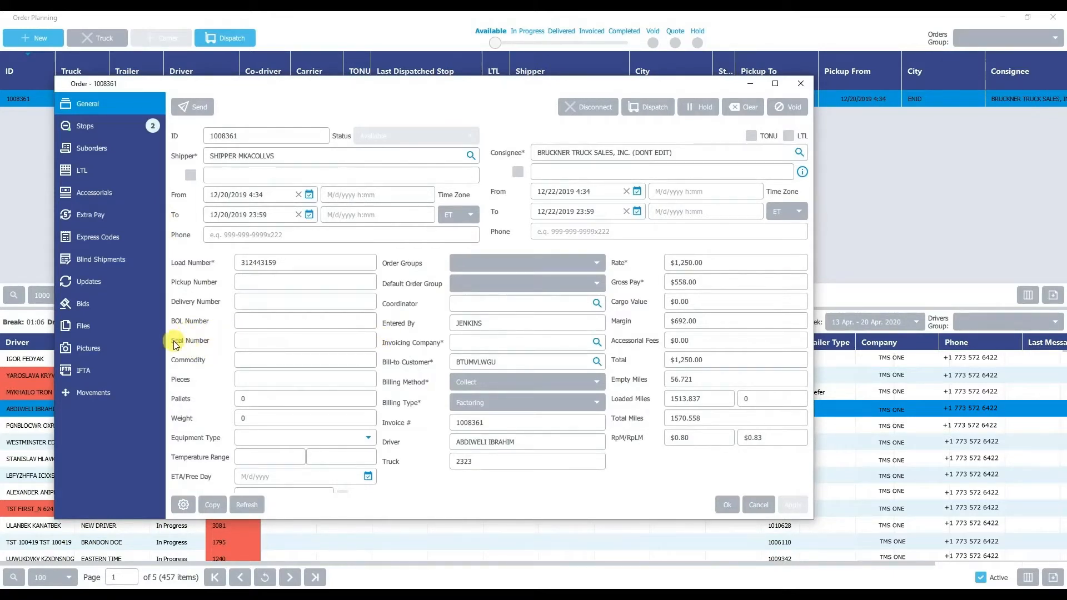
pyautogui.press('Escape')
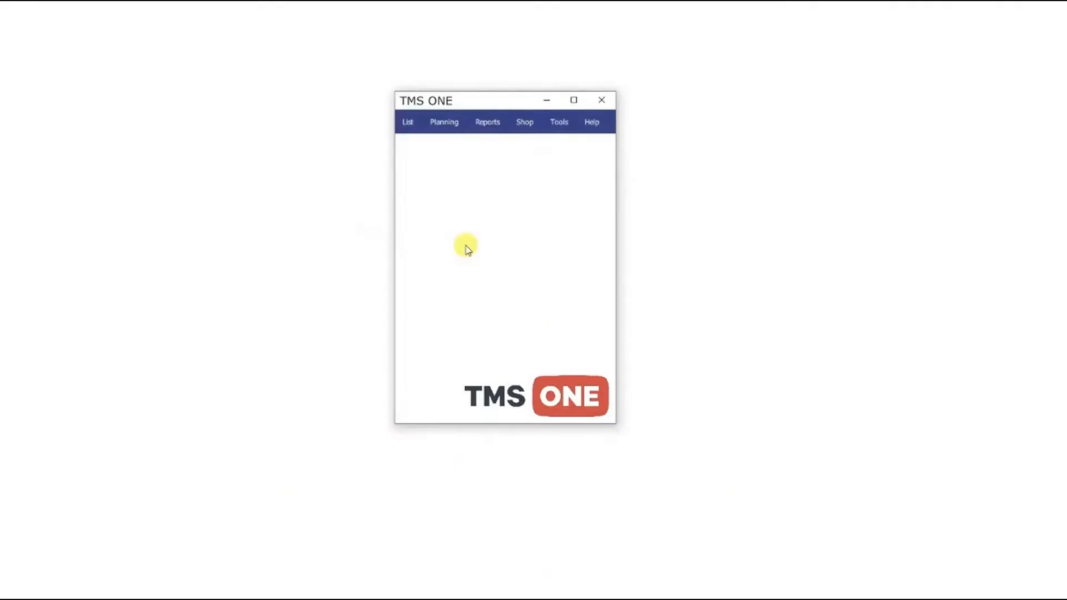
# Review the order settings in the company preferences, such as Dispatch without Trailer, and close the preferences.
pyautogui.click(559, 121)
pyautogui.click(545, 142)
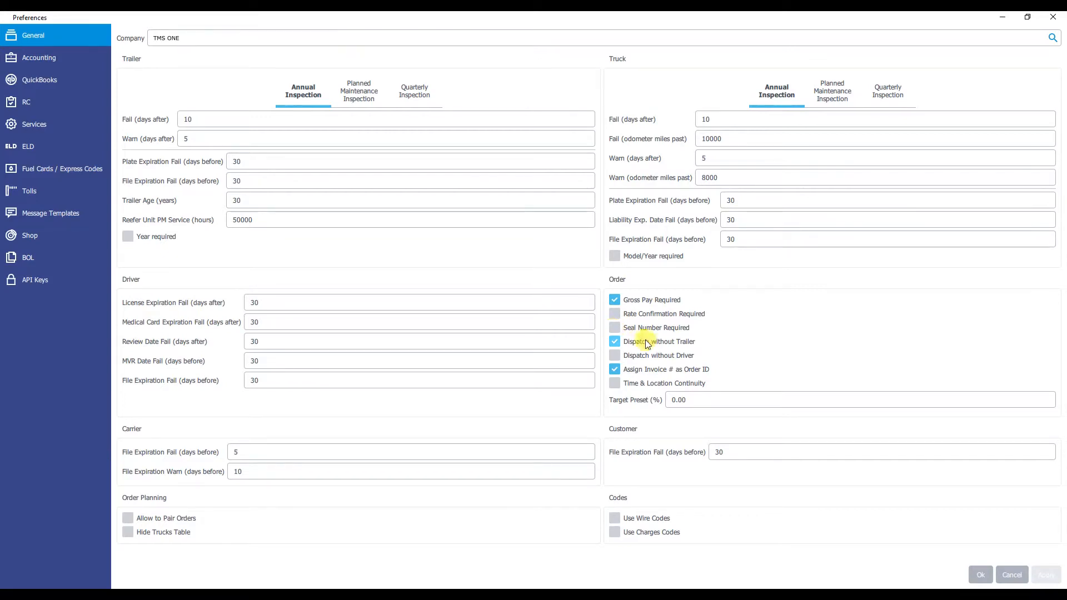
pyautogui.click(1052, 16)
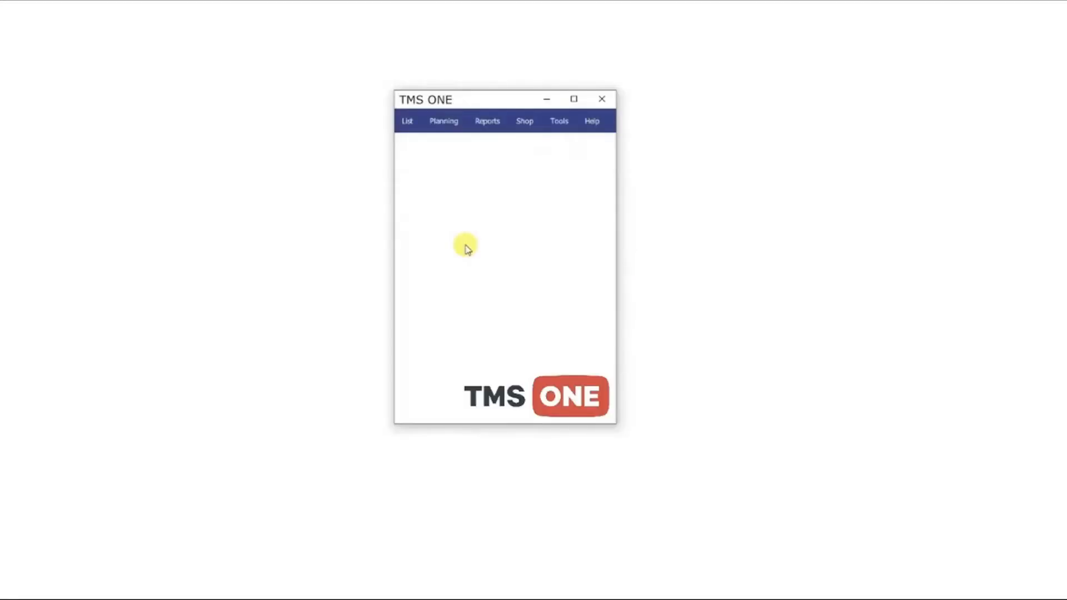
pyautogui.click(298, 550)
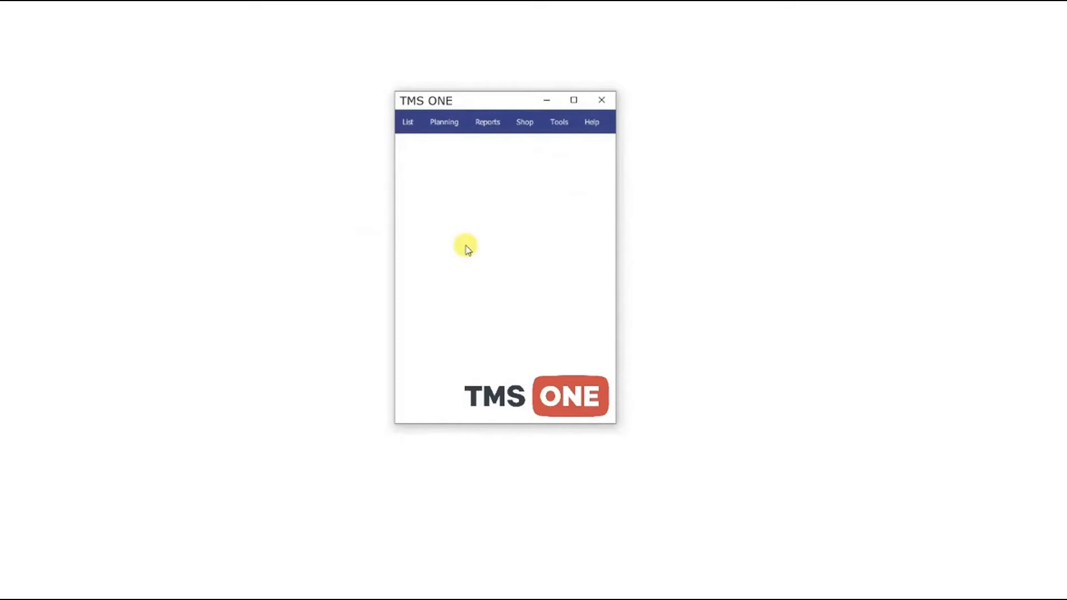
# Open the Charges Codes list and maximize its window.
pyautogui.click(408, 121)
pyautogui.scroll(1, 421, 139)
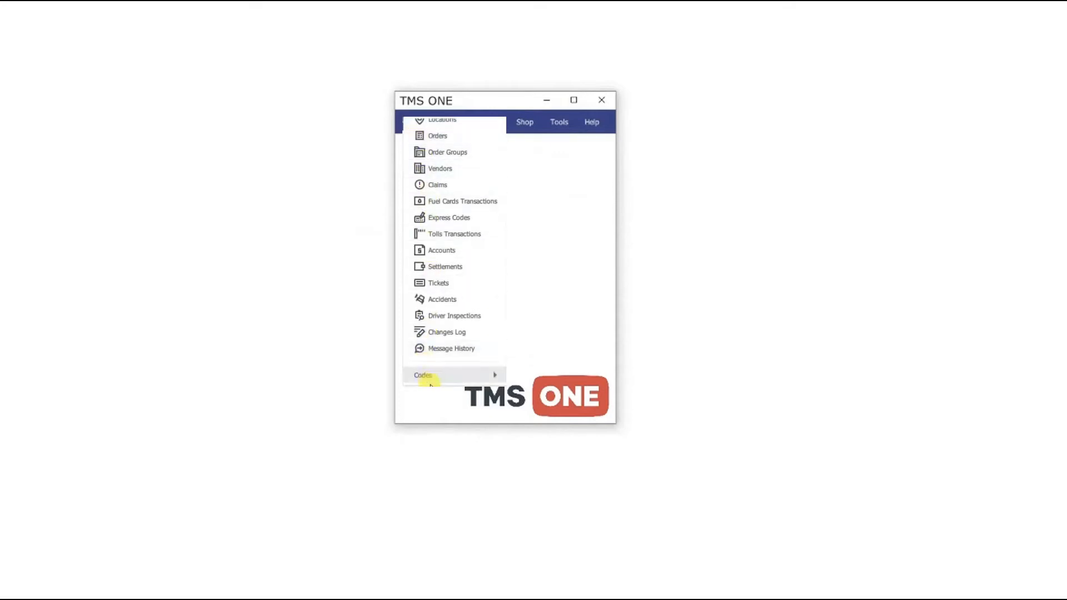
pyautogui.moveTo(435, 374)
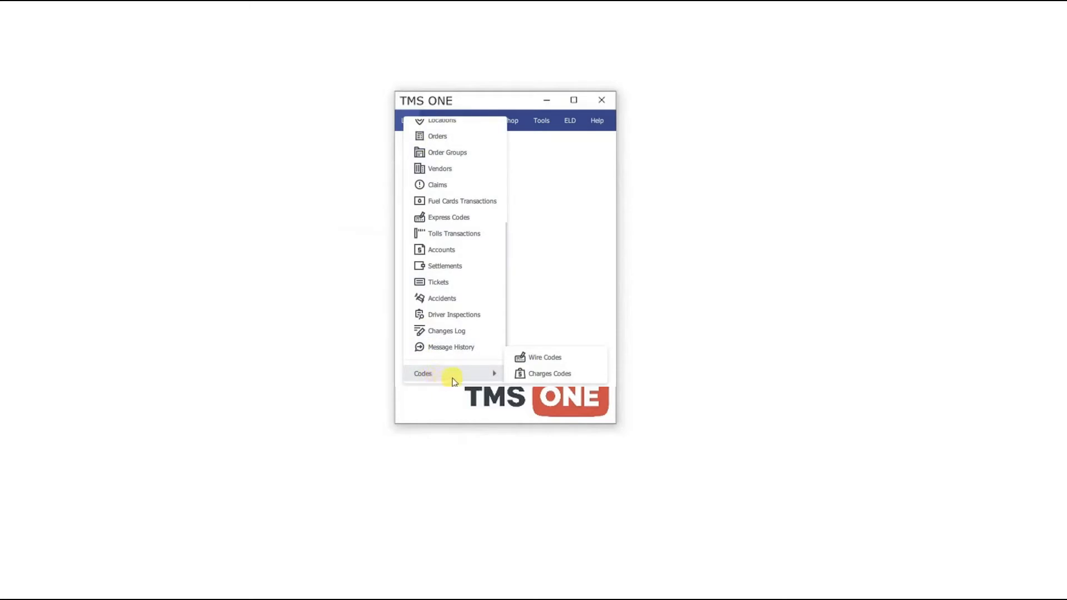
pyautogui.click(554, 375)
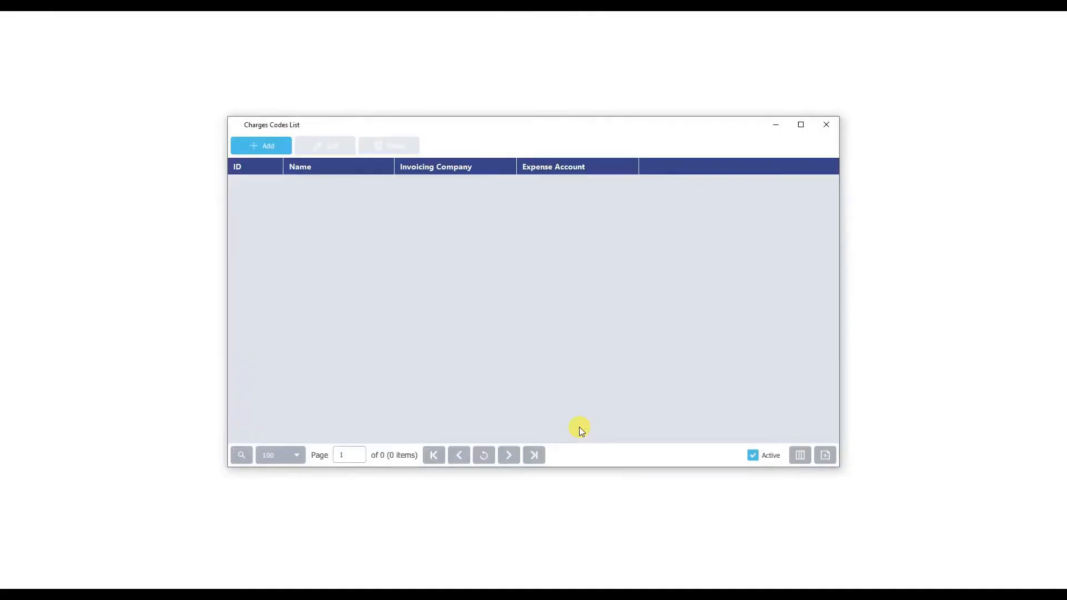
pyautogui.click(801, 125)
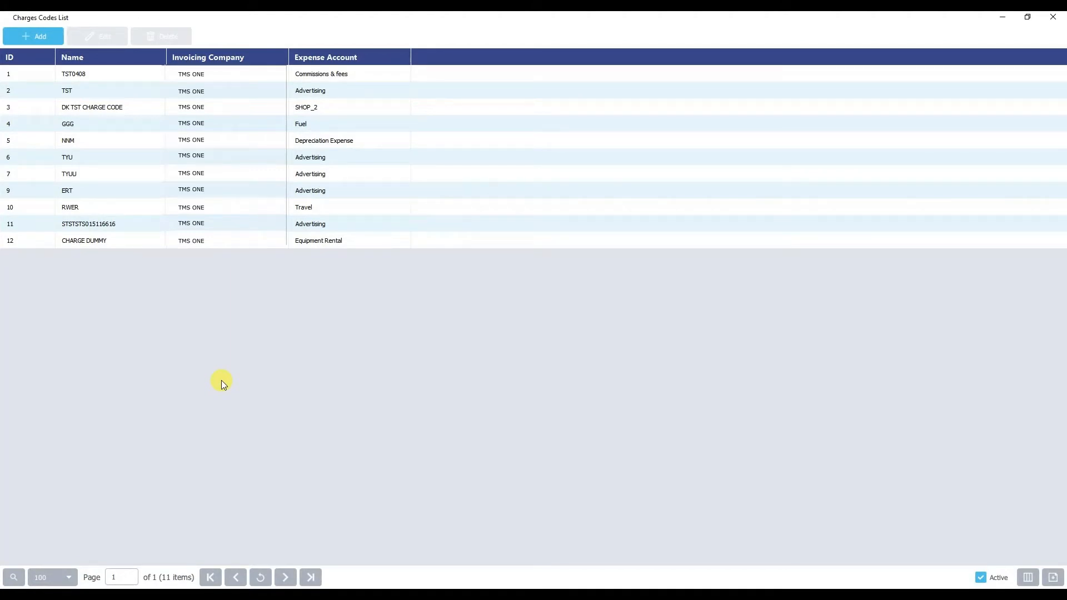
# Look through the searchable fields of the charges codes and switch the active-only filter off and on again.
pyautogui.click(14, 577)
pyautogui.click(58, 555)
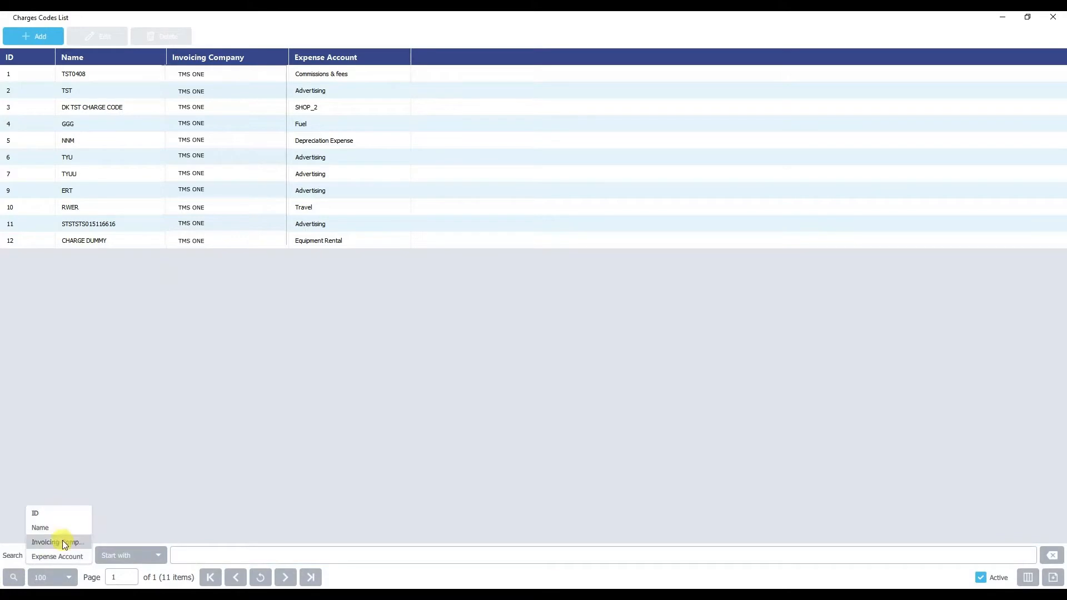
pyautogui.click(267, 545)
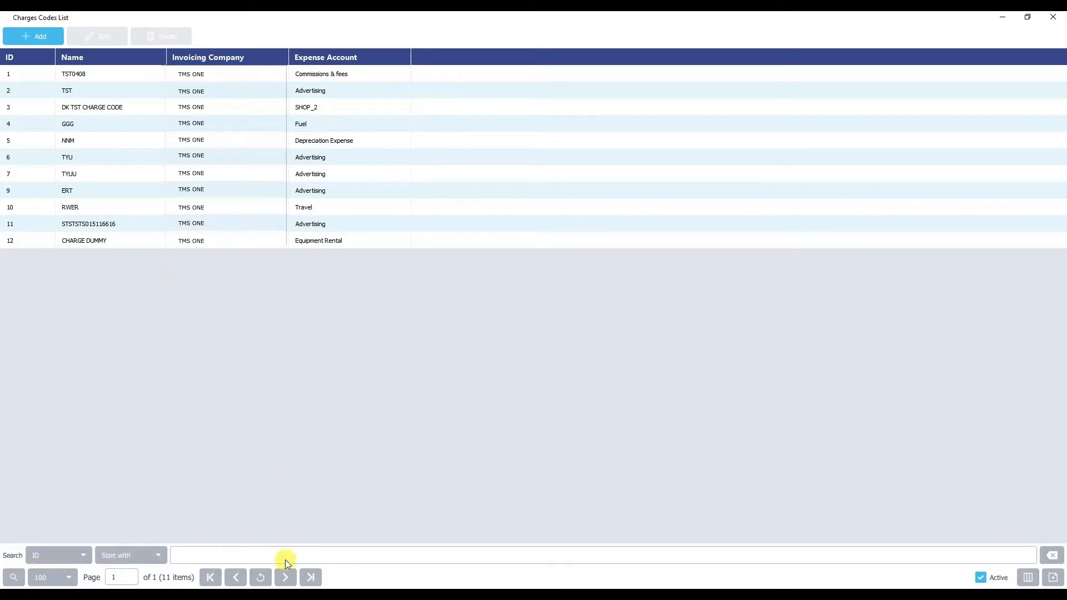
pyautogui.click(981, 578)
pyautogui.click(981, 578)
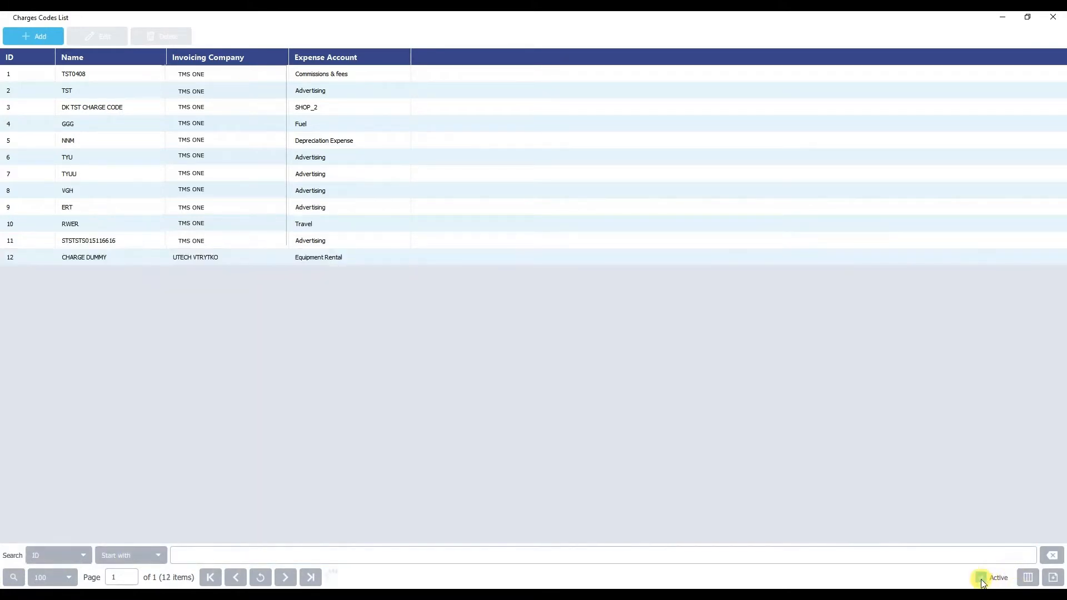
# Show the Active, Require Order Number, Type and Description columns in the charges codes table.
pyautogui.click(1028, 578)
pyautogui.scroll(-2, 455, 266)
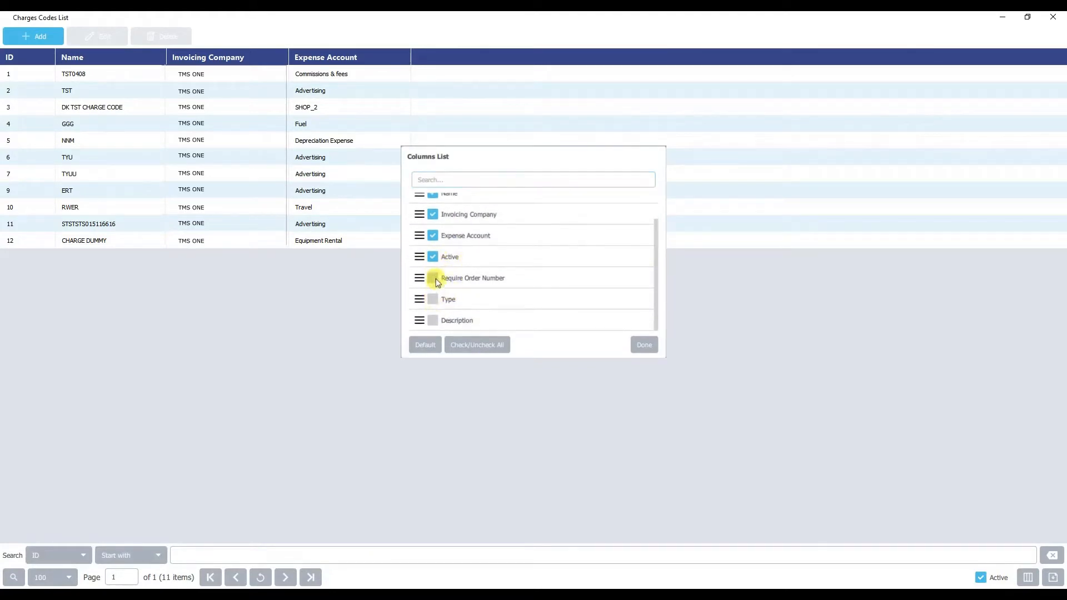
pyautogui.click(433, 303)
pyautogui.click(433, 321)
pyautogui.click(644, 345)
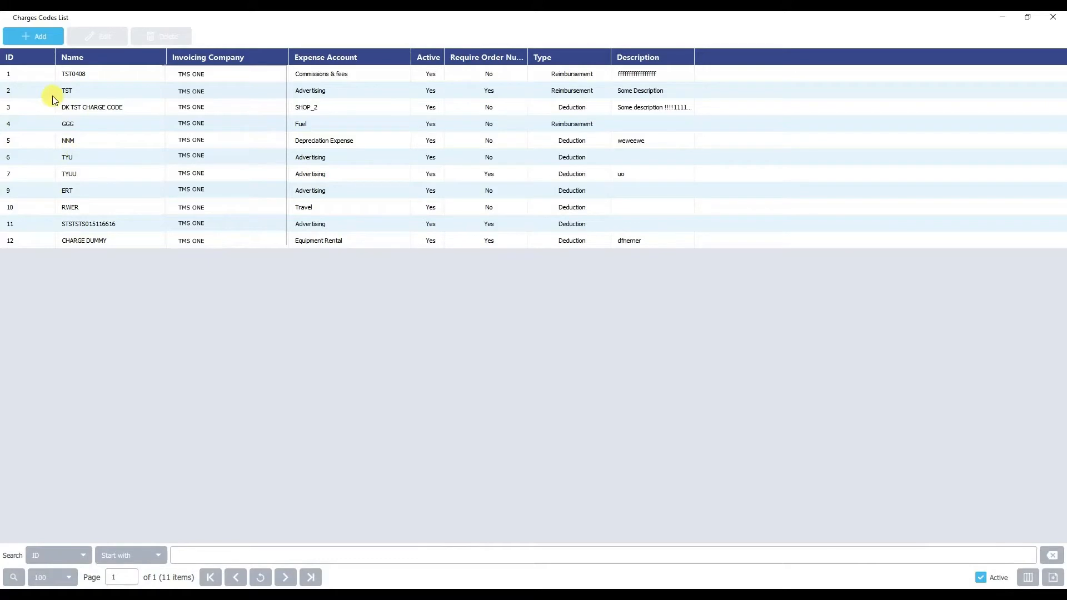
# Add a new charges code named CHARGE TEST with Cost of Labor as its expense account.
pyautogui.click(43, 37)
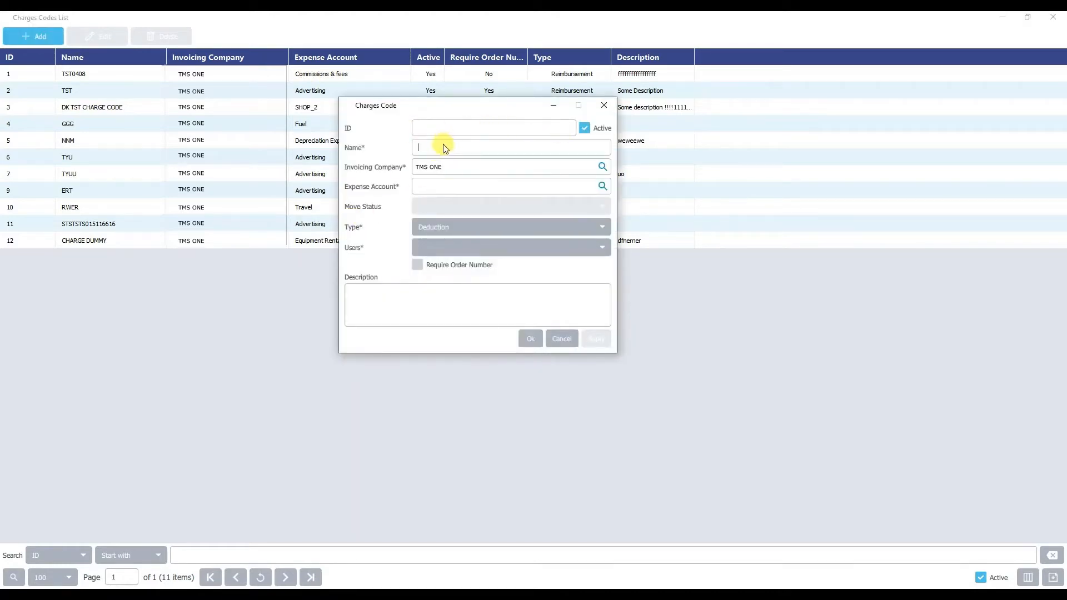
pyautogui.write('CHAR')
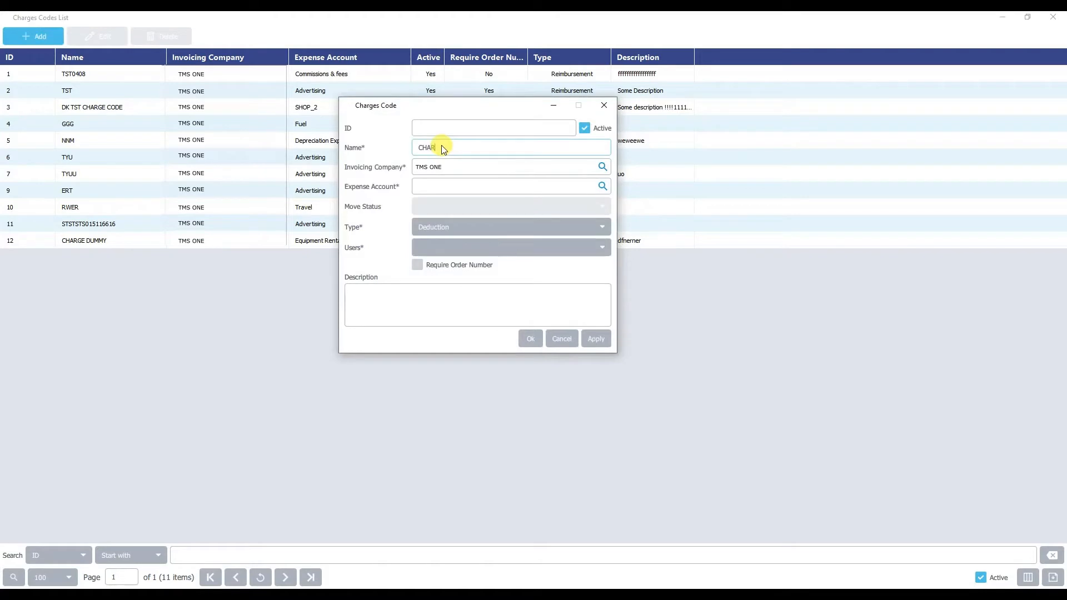
pyautogui.write('GE TEST')
pyautogui.click(603, 187)
pyautogui.scroll(-5, 497, 249)
pyautogui.doubleClick(465, 236)
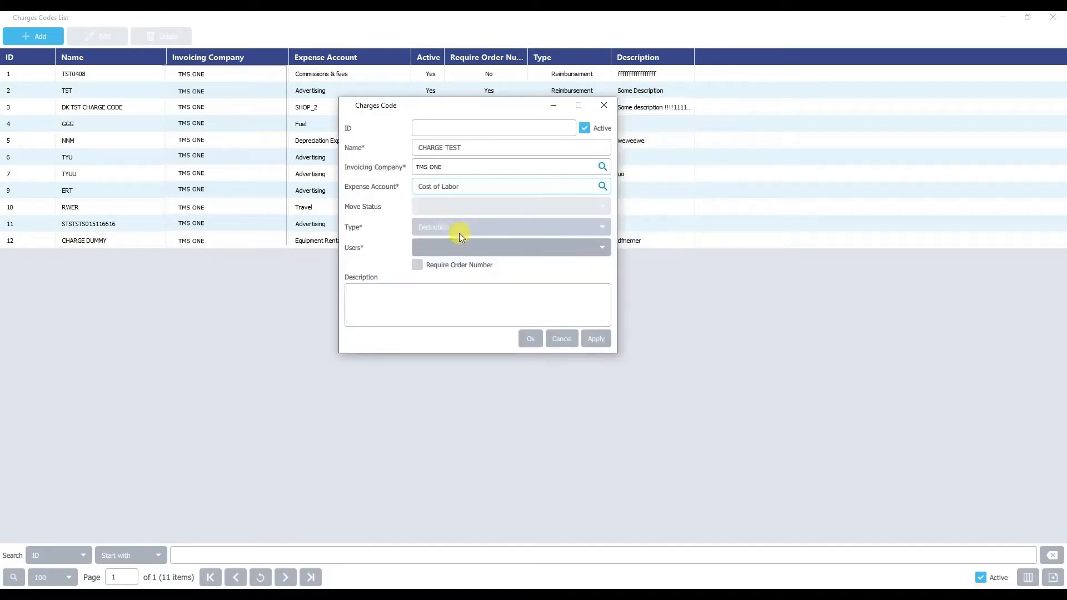
# Assign seven users to the new charges code, including BB, CC, RR, AAA, MAN and QWERTY.
pyautogui.click(433, 248)
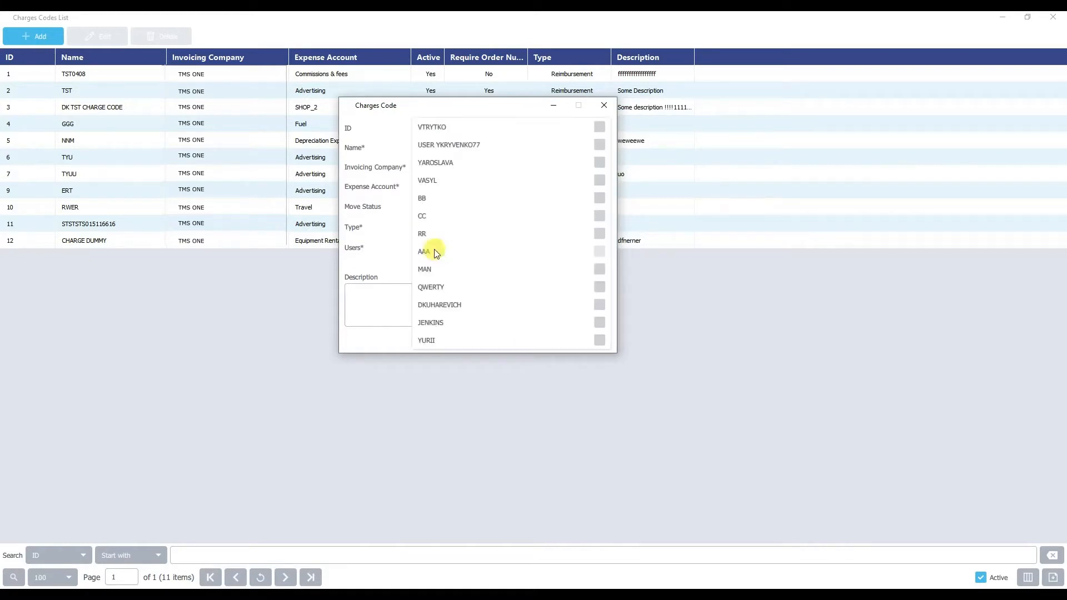
pyautogui.click(600, 180)
pyautogui.click(600, 216)
pyautogui.click(600, 251)
pyautogui.click(600, 269)
pyautogui.click(600, 286)
pyautogui.click(600, 233)
pyautogui.click(599, 198)
pyautogui.click(364, 257)
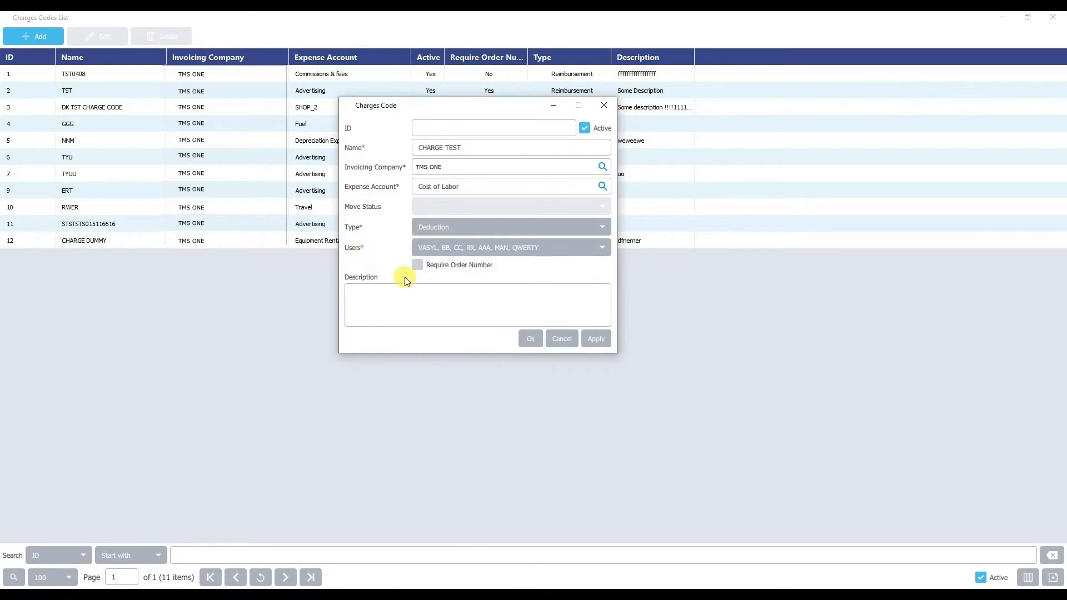
# Require an order number for the charges code, enter the description "sahrahrhhrrj" and save it.
pyautogui.click(417, 266)
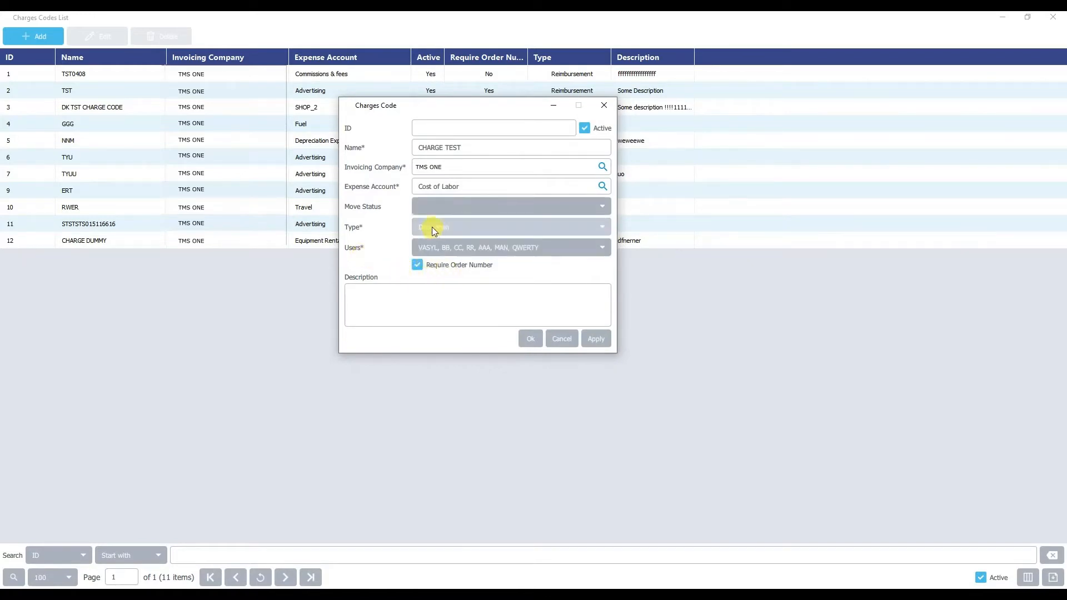
pyautogui.click(435, 207)
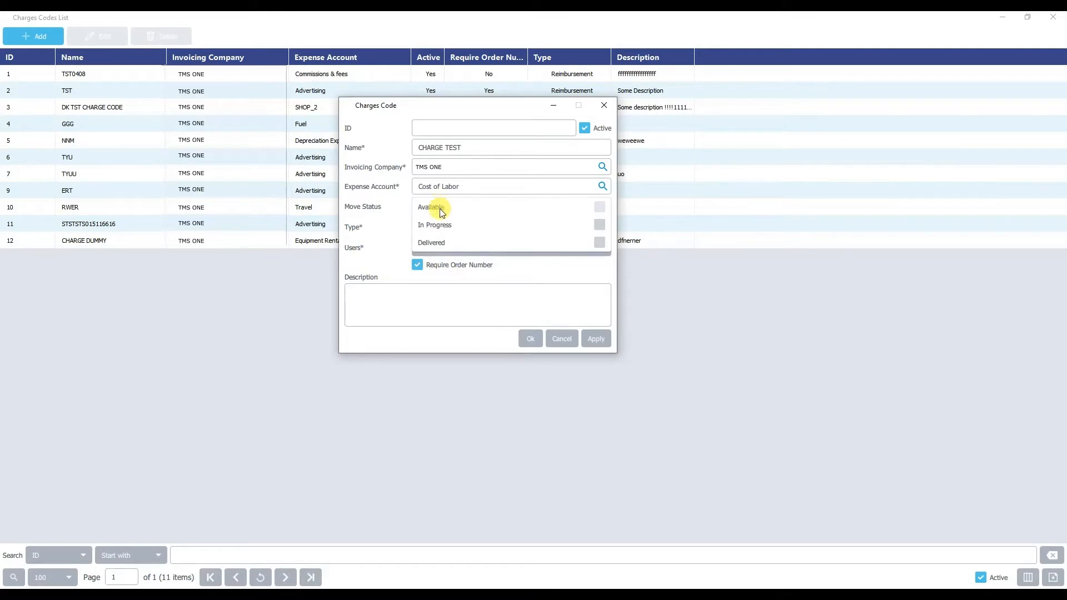
pyautogui.click(375, 307)
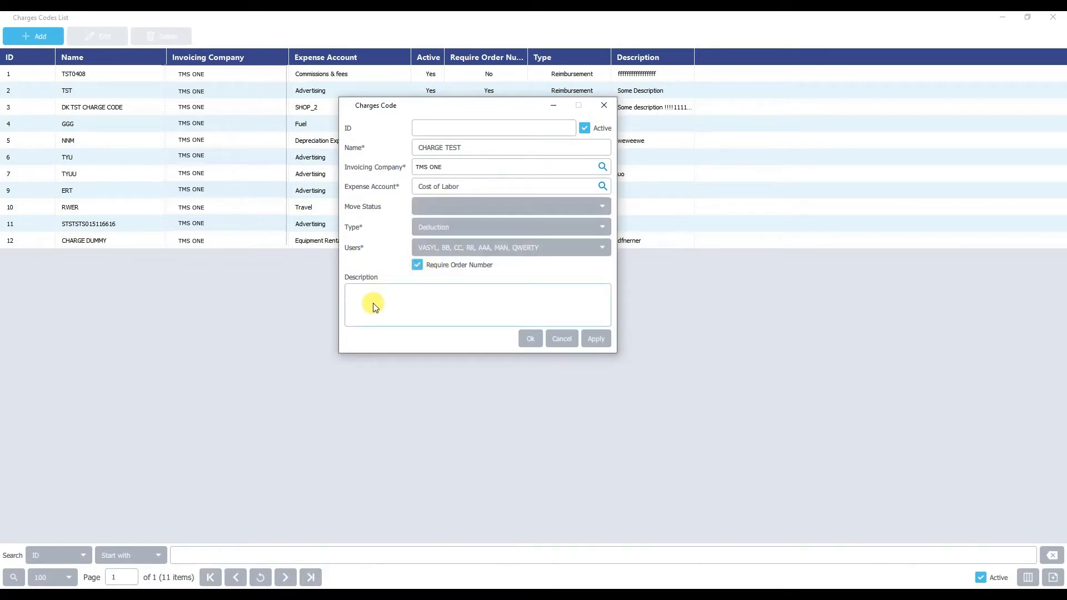
pyautogui.write('sahrahh')
pyautogui.write('hhm')
pyautogui.click(590, 339)
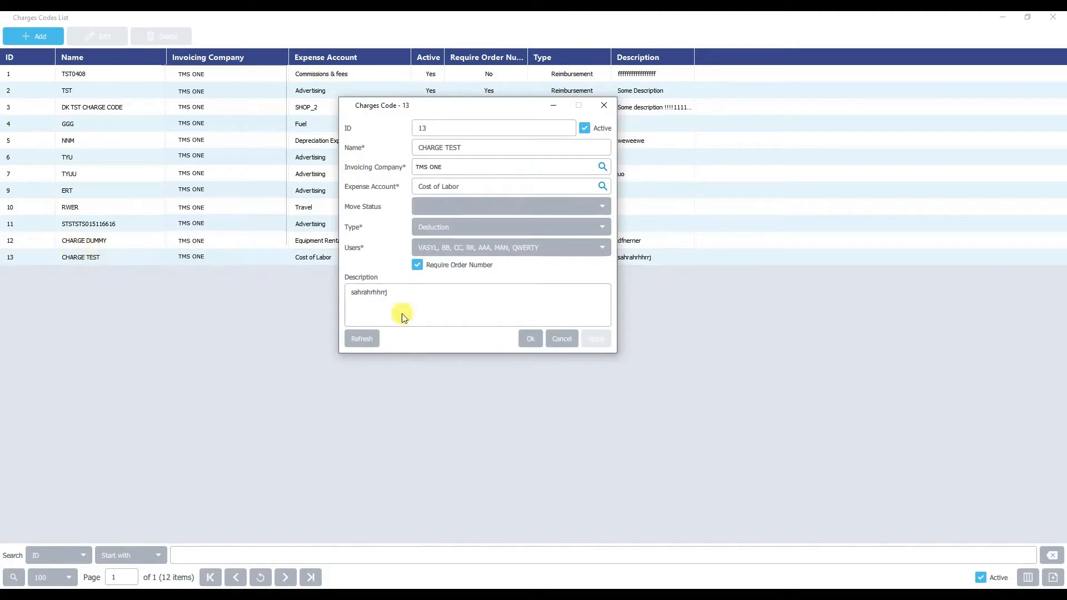
pyautogui.click(563, 339)
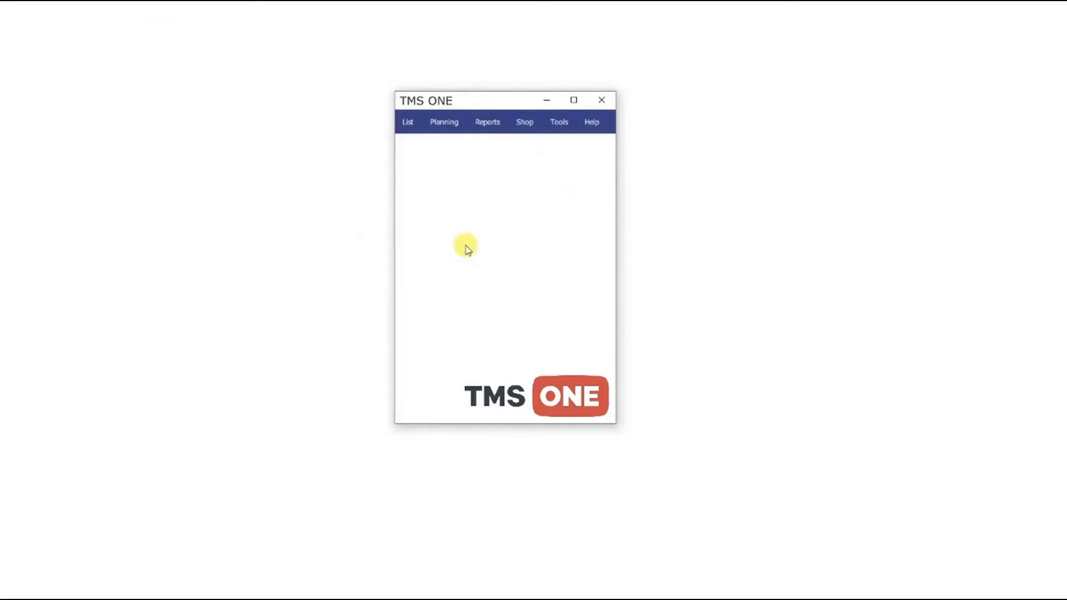
# Open the first driver's record from the Drivers list and show that driver's charges.
pyautogui.click(408, 121)
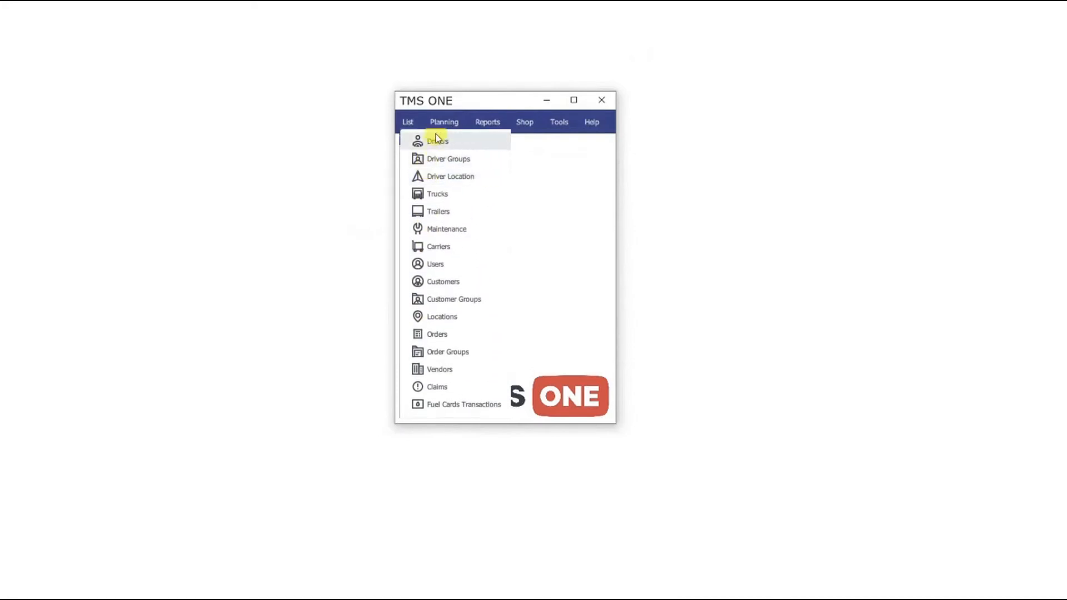
pyautogui.click(437, 142)
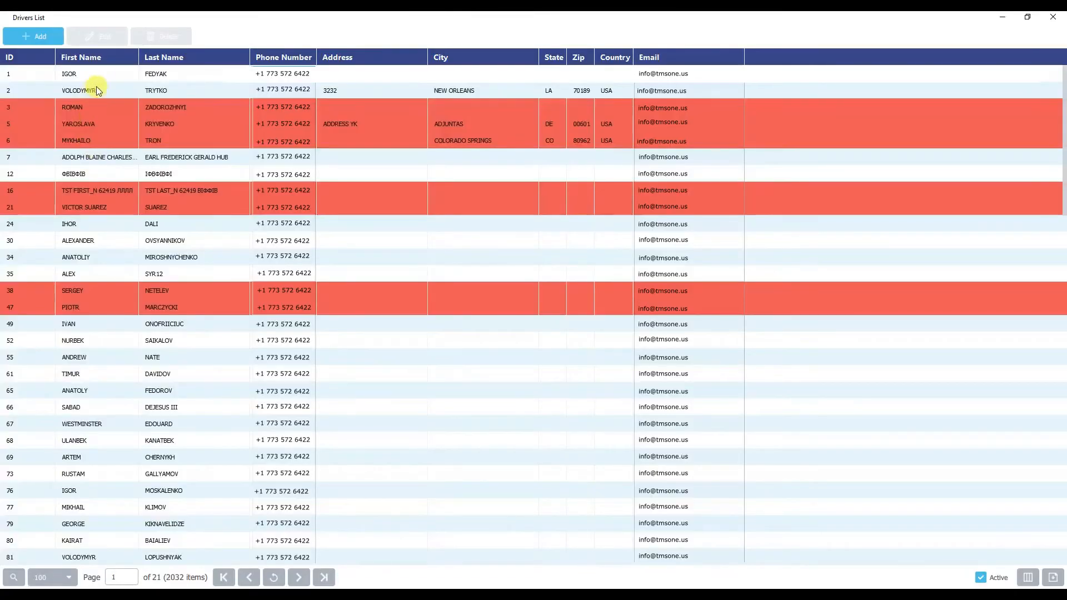
pyautogui.click(108, 72)
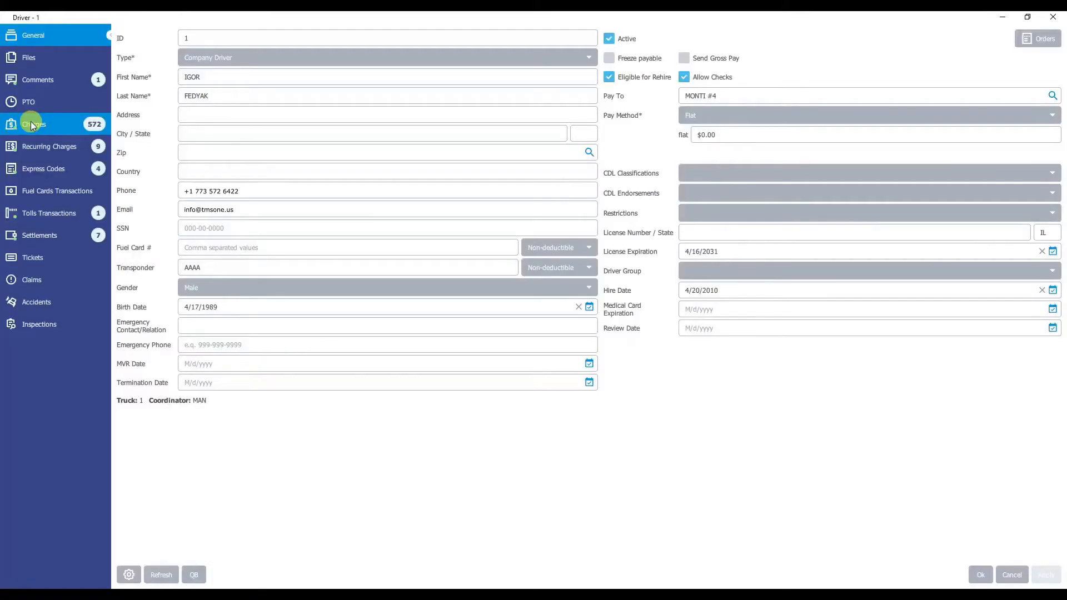
pyautogui.click(66, 125)
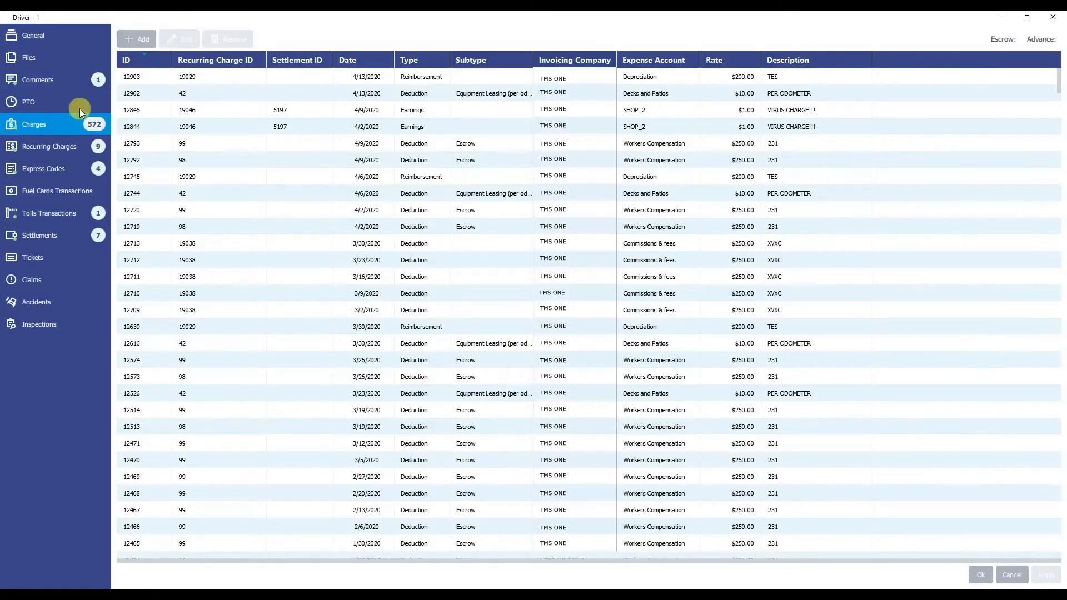
# View the blank form for adding a driver charge, cancel it and close the driver record.
pyautogui.click(136, 39)
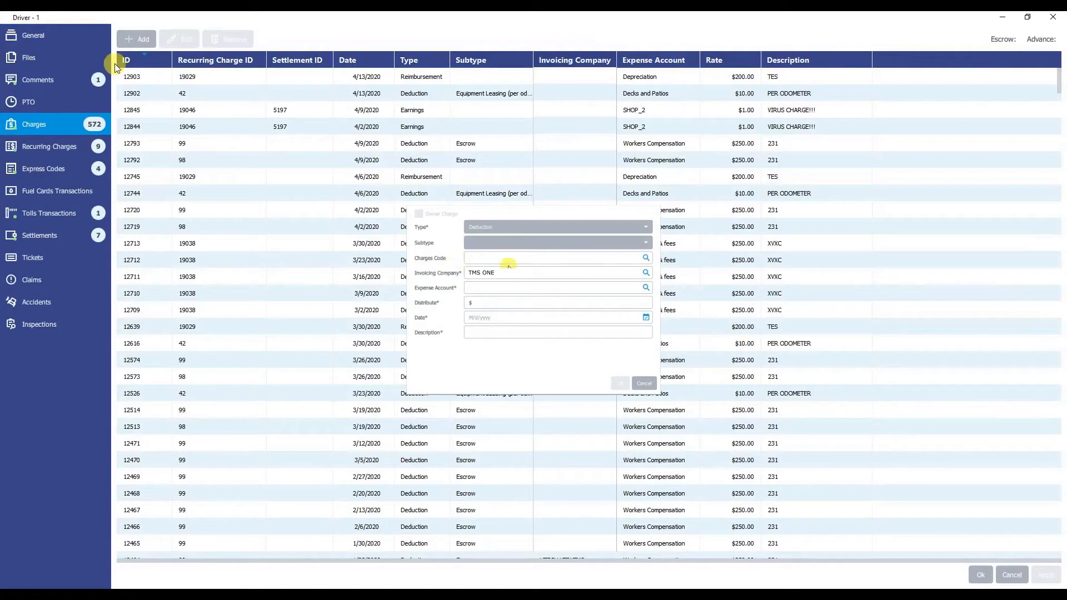
pyautogui.click(649, 380)
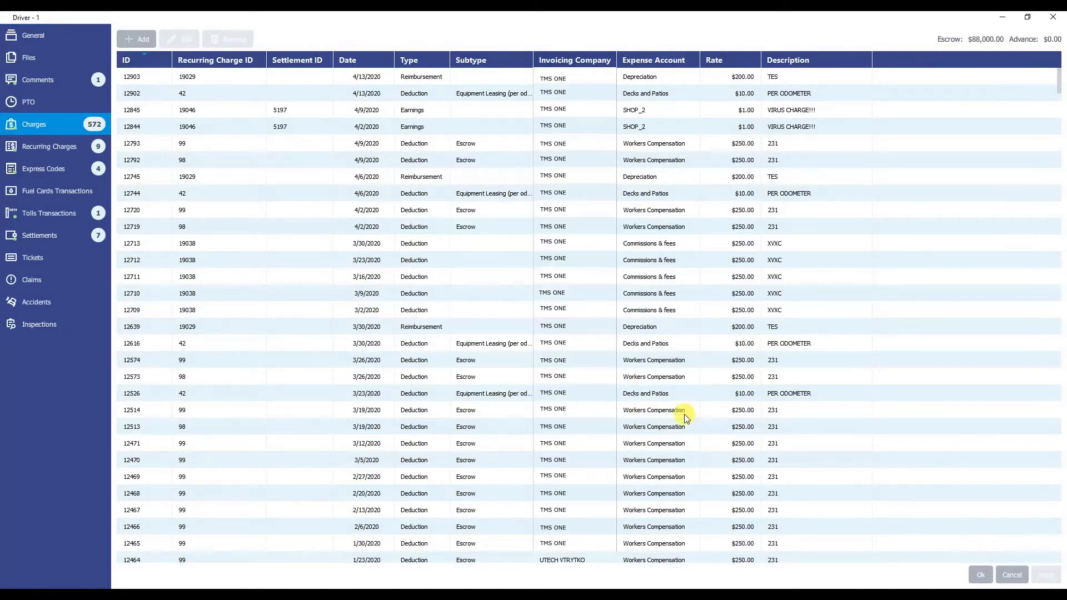
pyautogui.click(1053, 17)
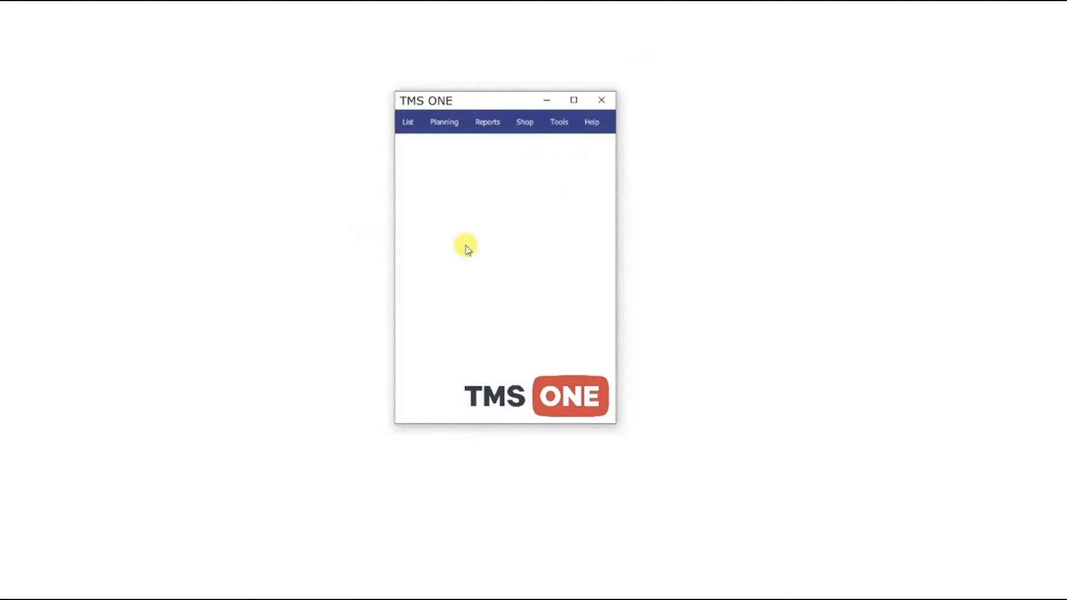
# Open the Users list and the record of the user with ID 3.
pyautogui.click(408, 122)
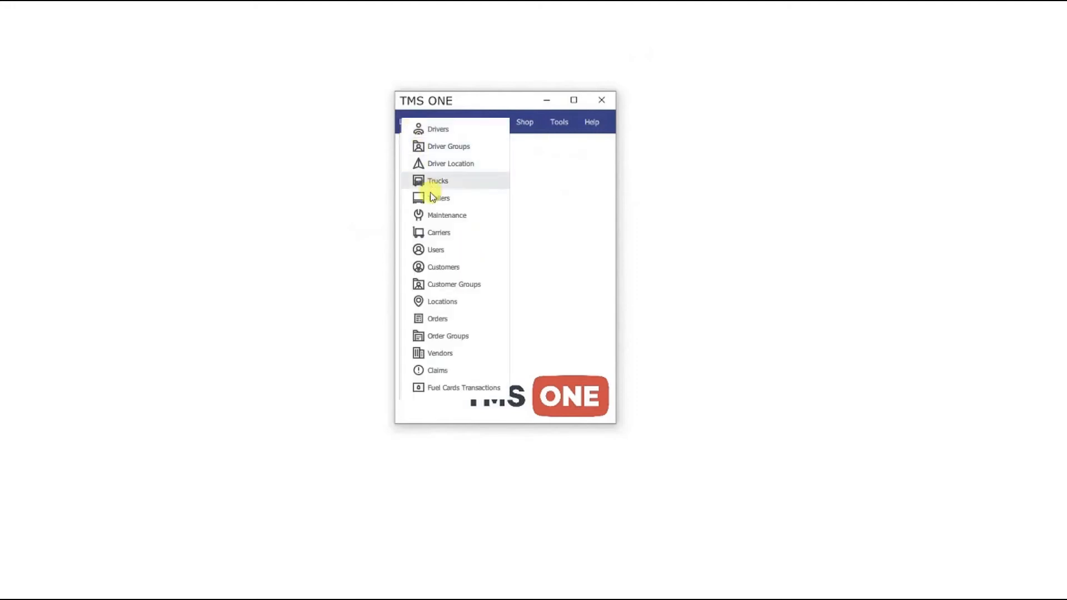
pyautogui.click(439, 250)
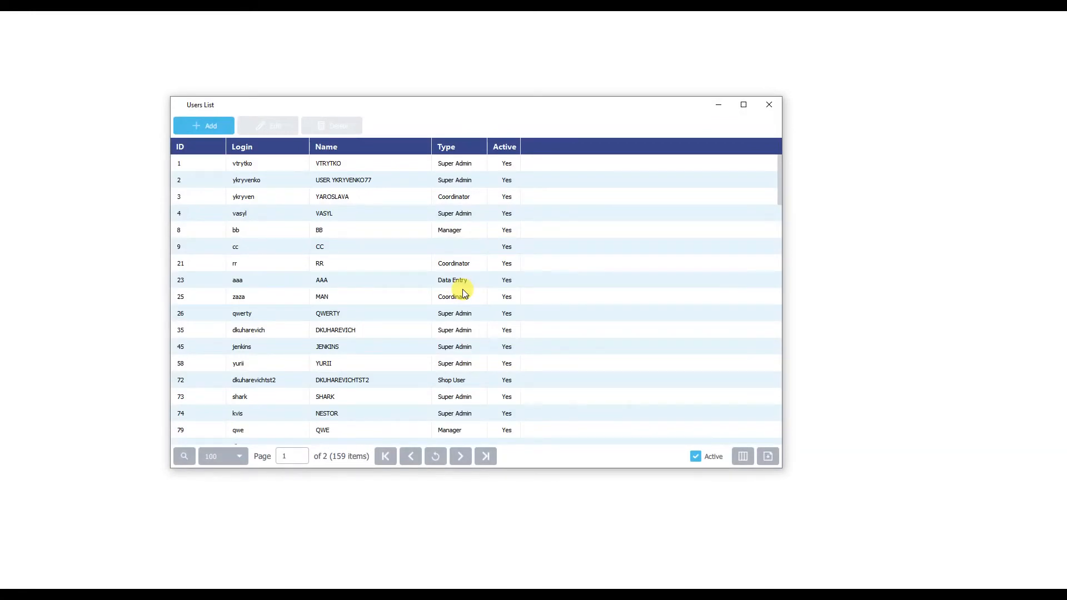
pyautogui.doubleClick(372, 198)
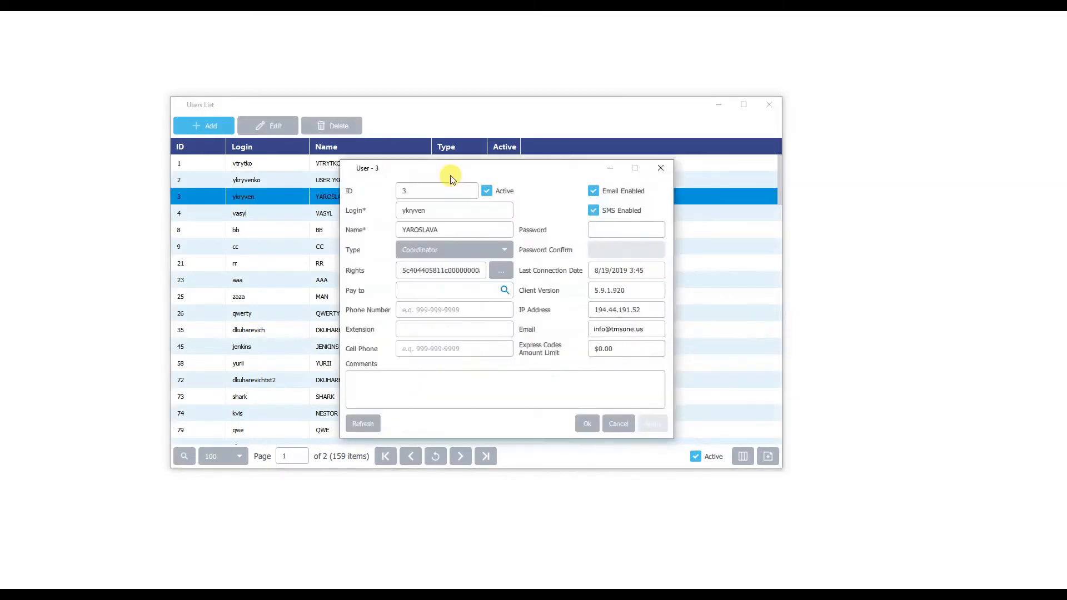
# Grant the user the Orders: Edit Distance right and confirm the rights selection.
pyautogui.click(500, 270)
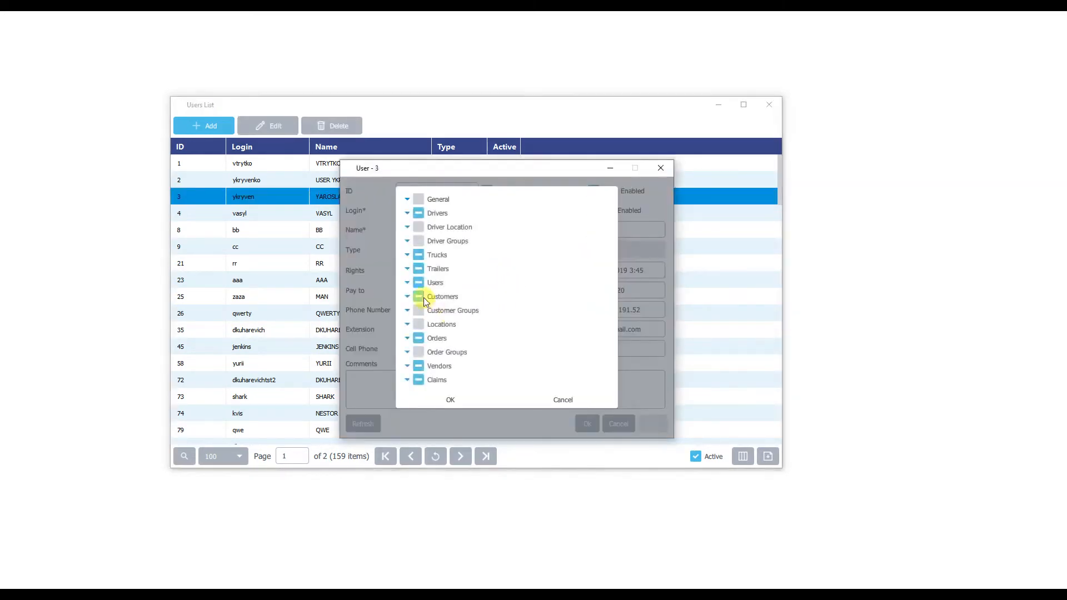
pyautogui.scroll(-1, 425, 301)
pyautogui.scroll(-1, 436, 317)
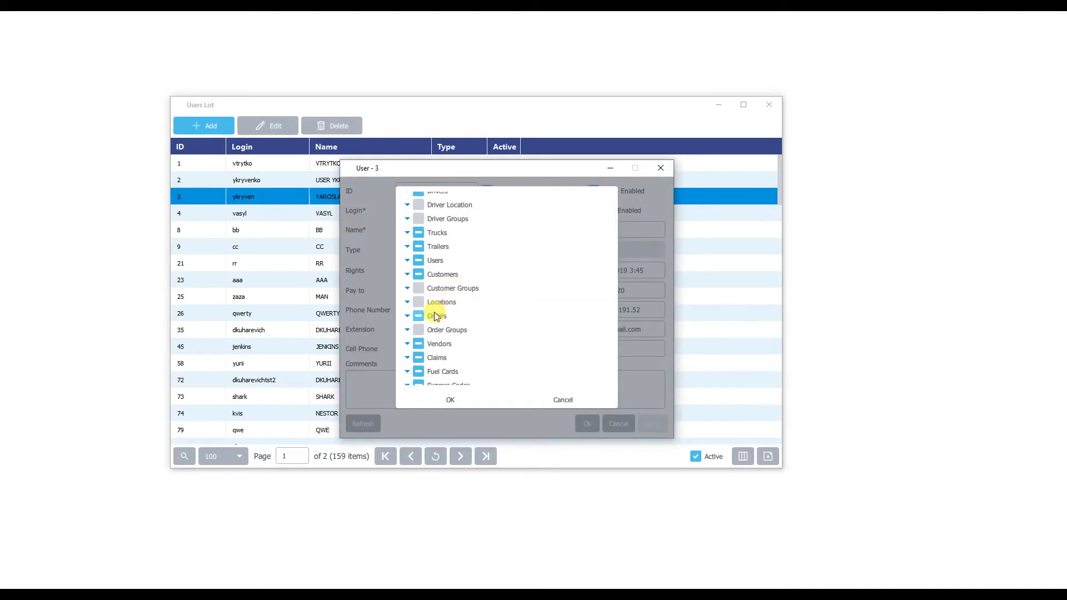
pyautogui.click(408, 304)
pyautogui.scroll(-6, 447, 299)
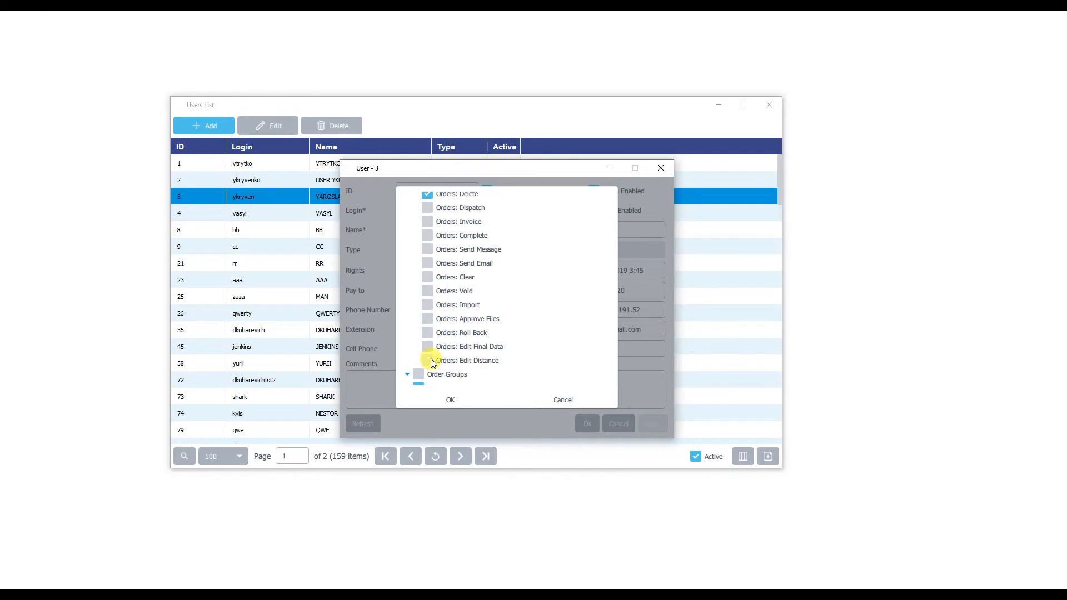
pyautogui.click(427, 361)
pyautogui.click(453, 400)
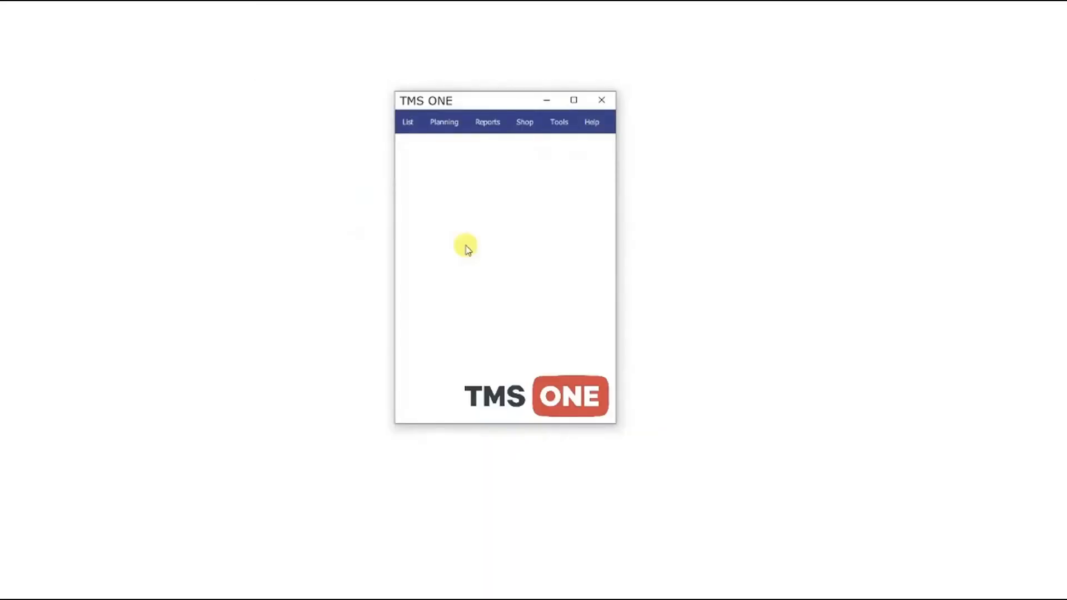
# Open the Tolls Report and add all trucks to its filter.
pyautogui.click(487, 122)
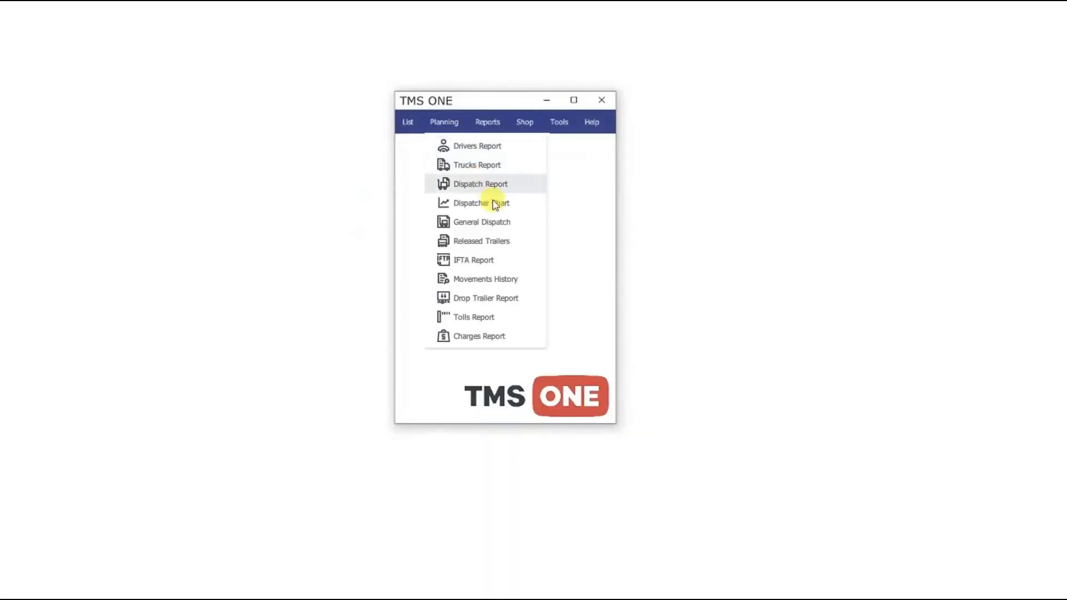
pyautogui.click(489, 313)
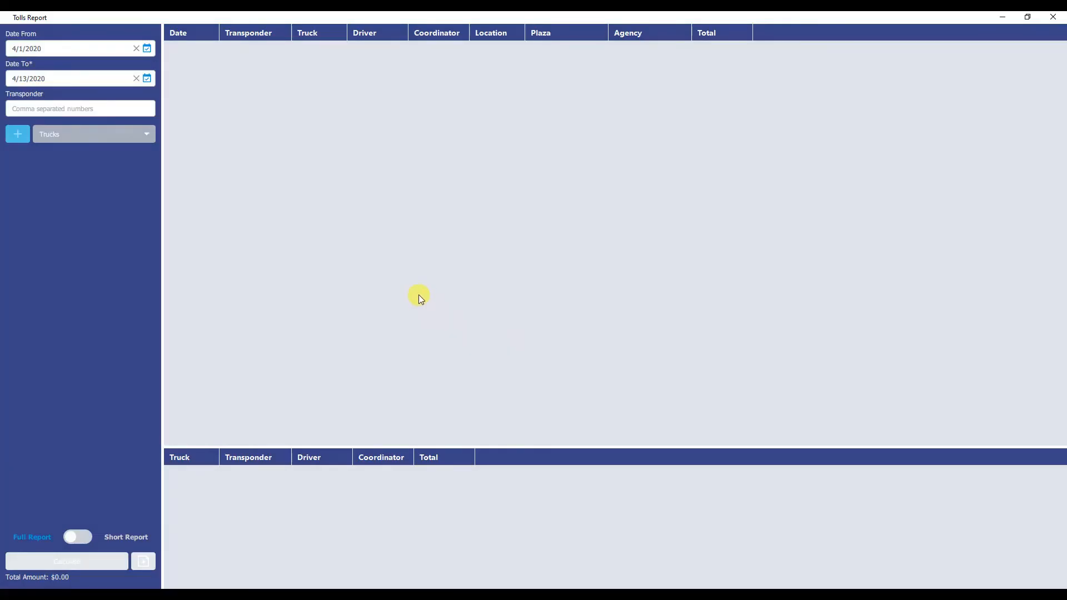
pyautogui.click(107, 134)
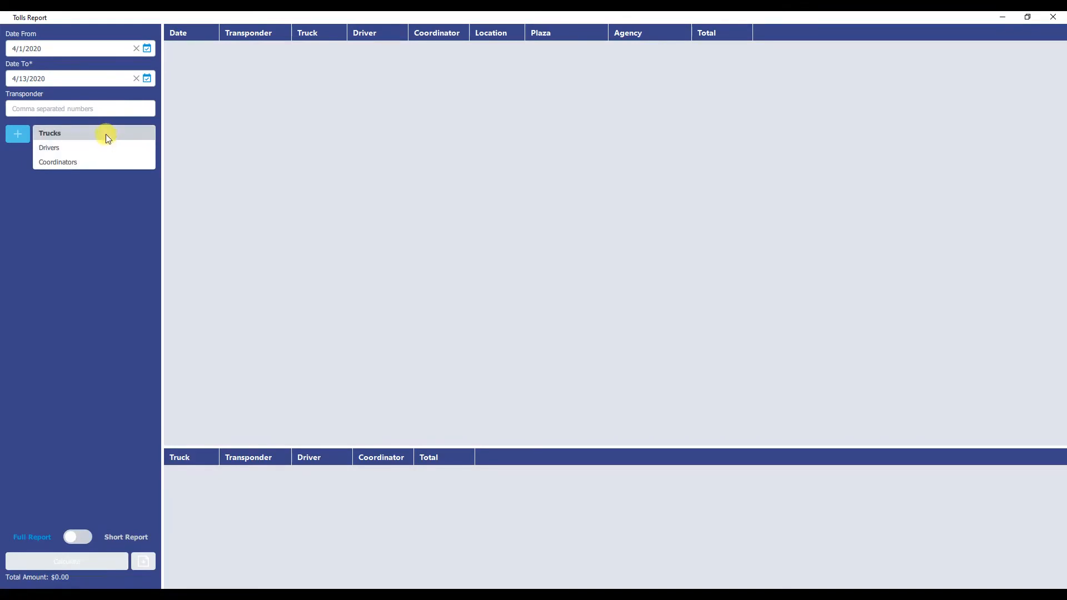
pyautogui.click(15, 135)
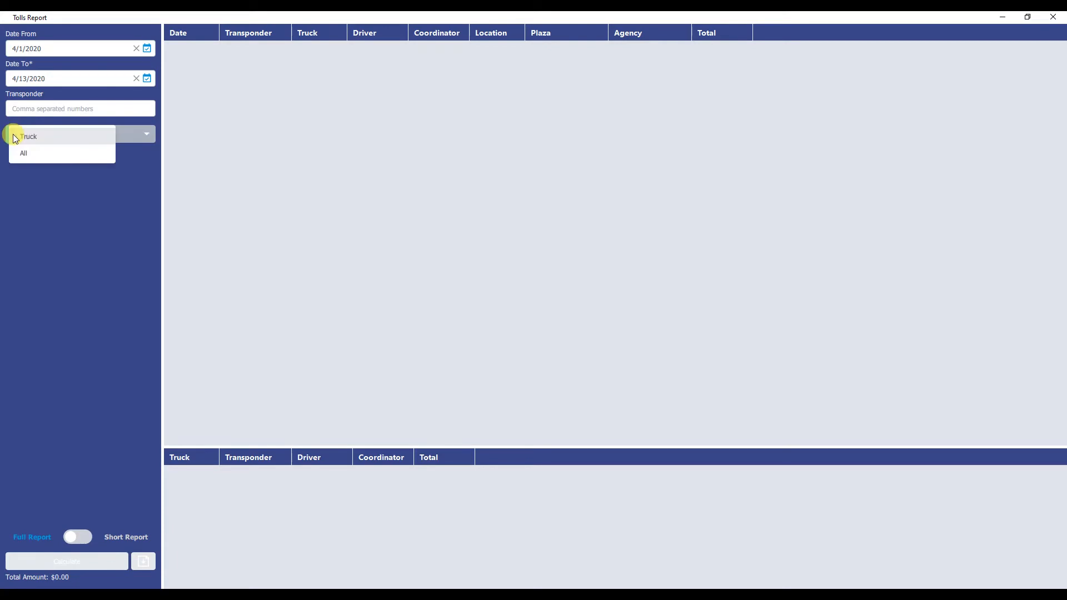
pyautogui.click(38, 156)
# Switch the tolls report filter to Drivers and add all drivers.
pyautogui.click(110, 133)
pyautogui.click(49, 145)
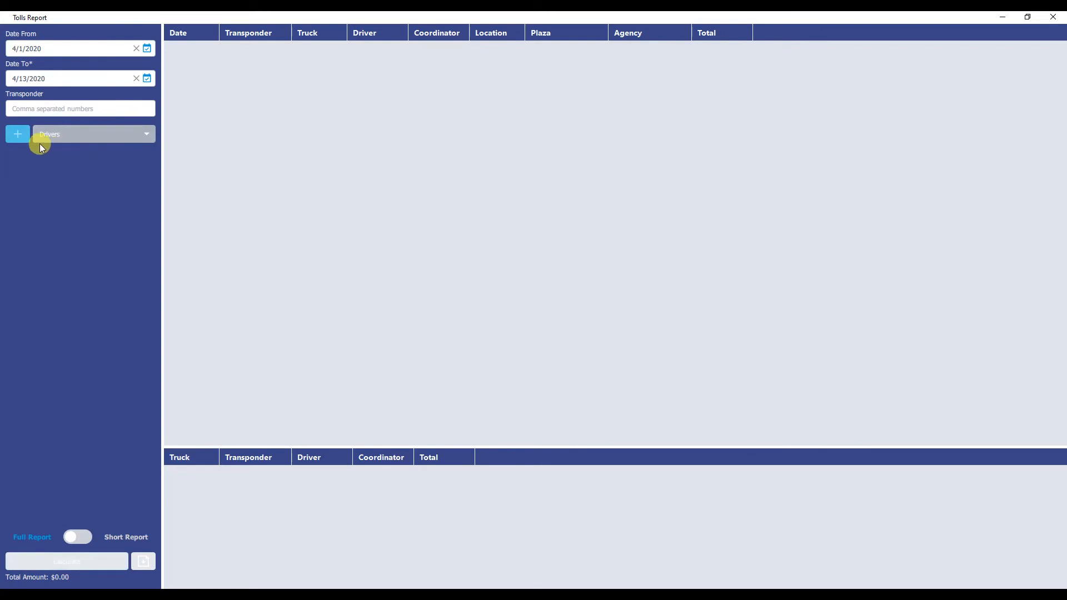
pyautogui.click(17, 135)
pyautogui.click(45, 157)
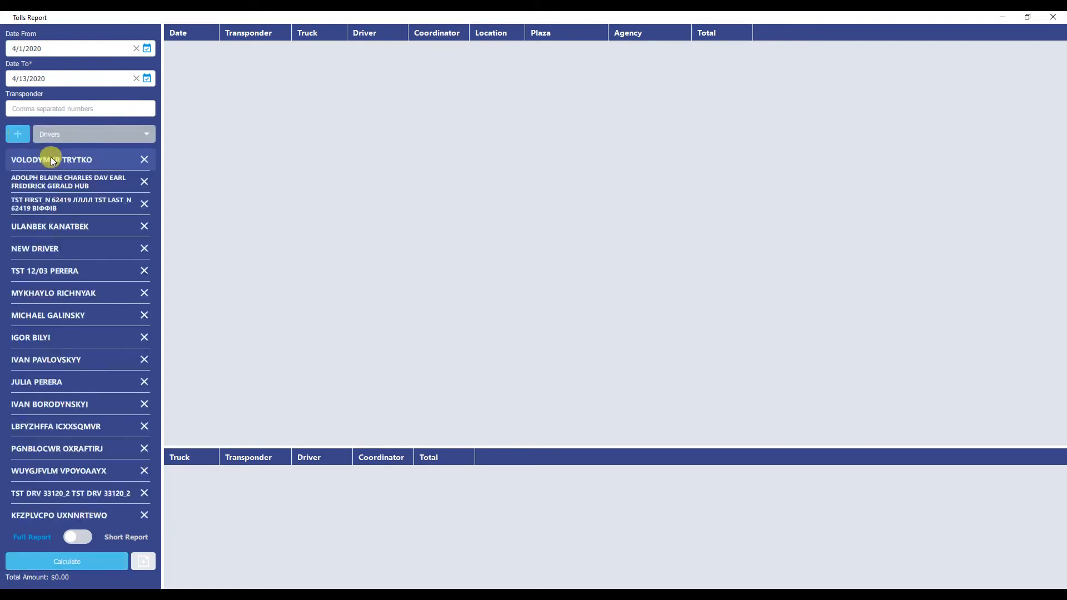
# Switch the tolls report filter to Coordinators, add all coordinators and calculate the report.
pyautogui.click(58, 133)
pyautogui.click(60, 162)
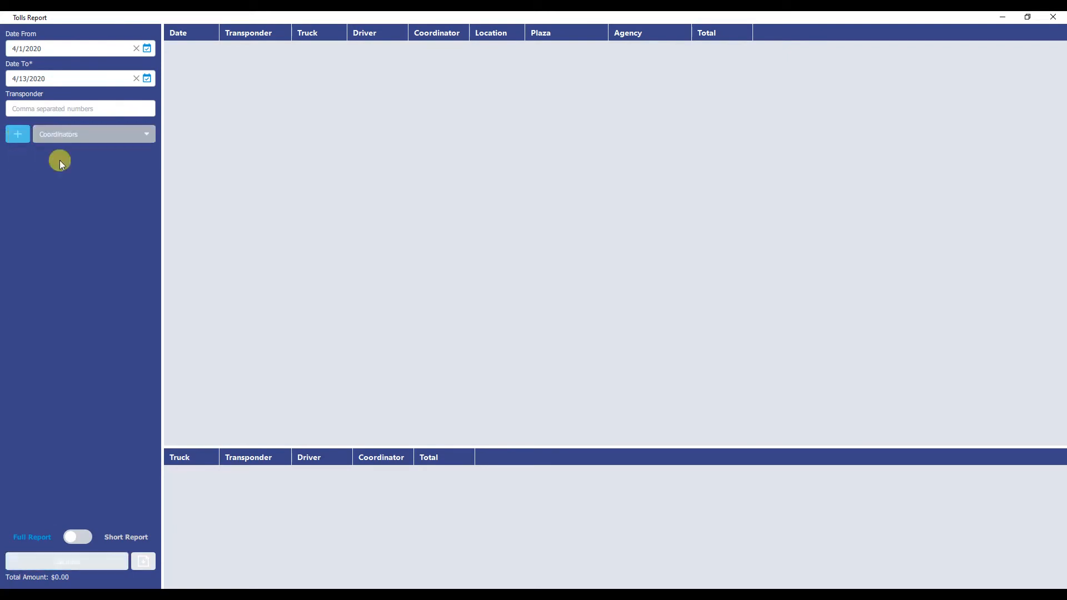
pyautogui.click(22, 136)
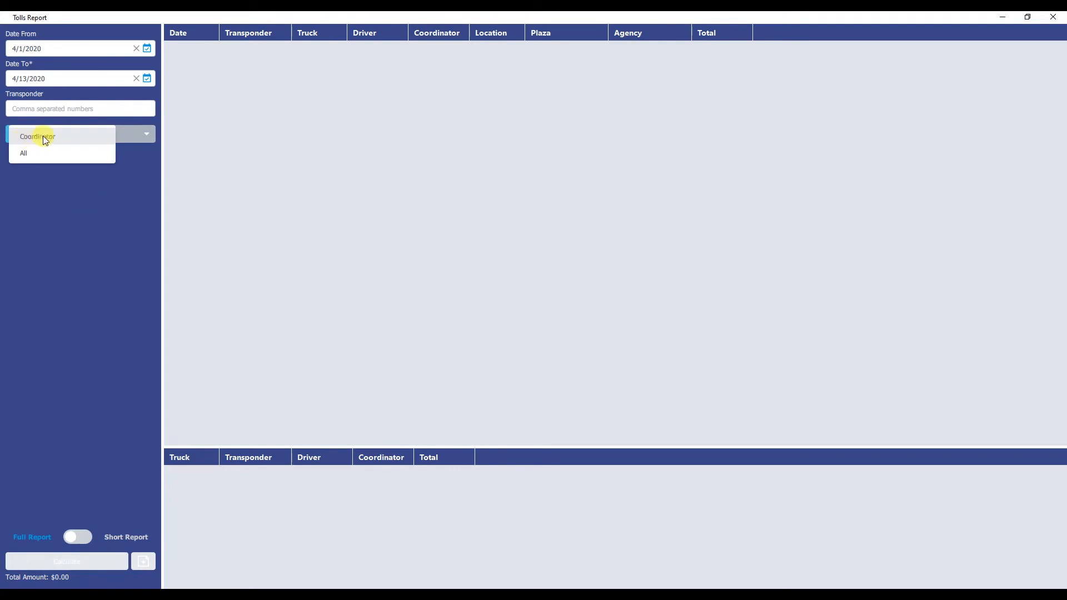
pyautogui.click(40, 153)
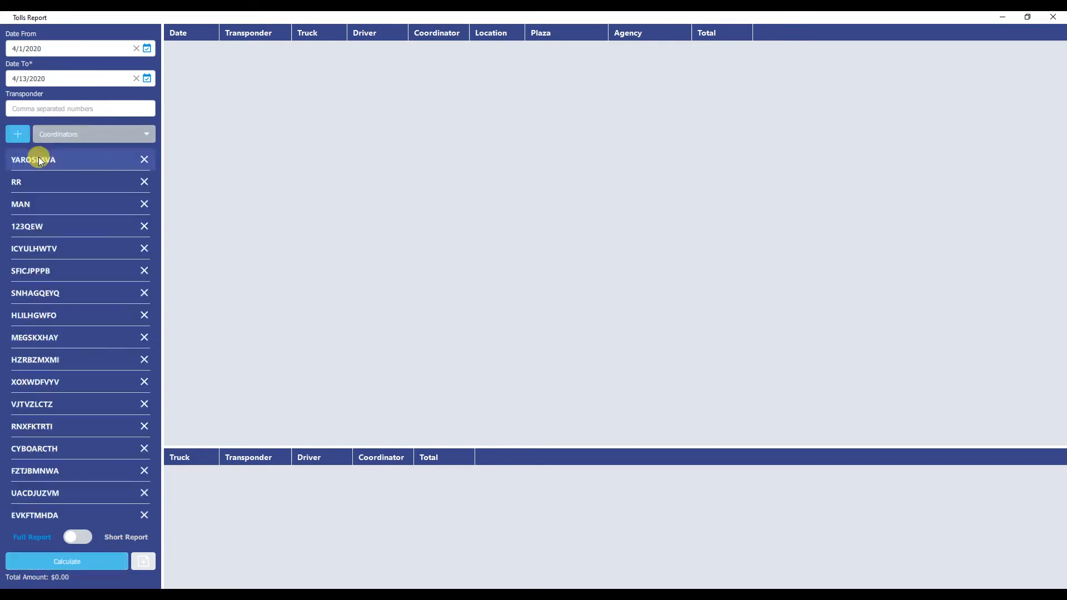
pyautogui.click(63, 559)
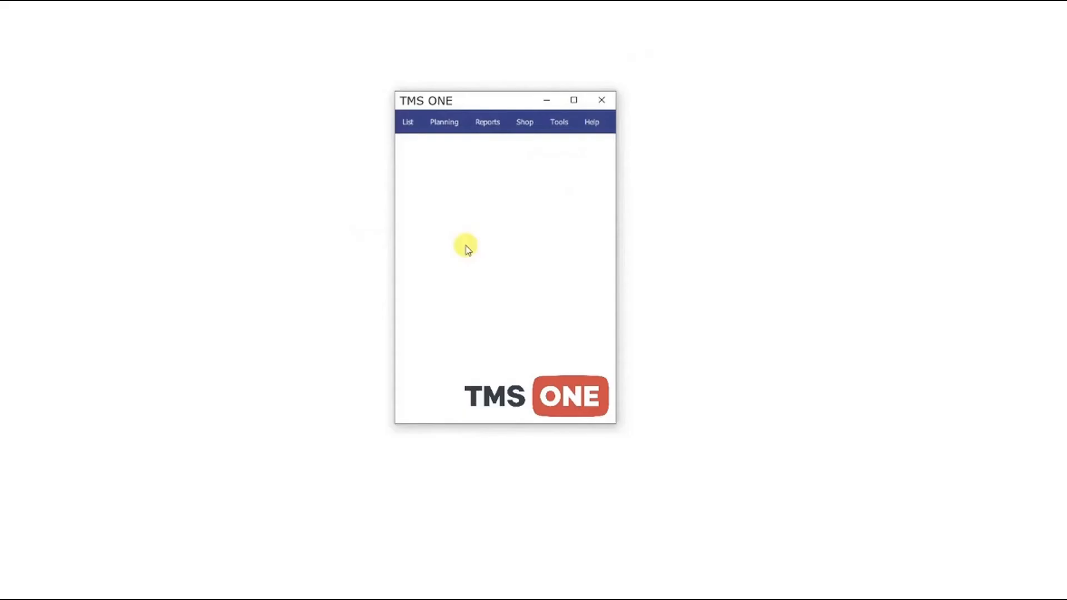
# Open the Charges Report and view the charge types available for filtering.
pyautogui.click(487, 122)
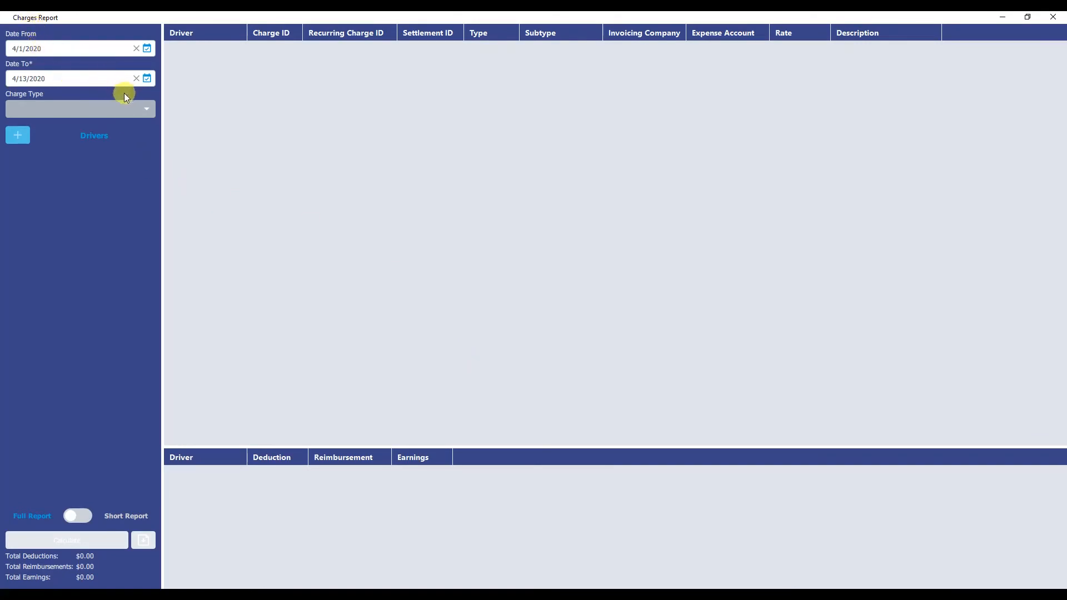
pyautogui.click(147, 112)
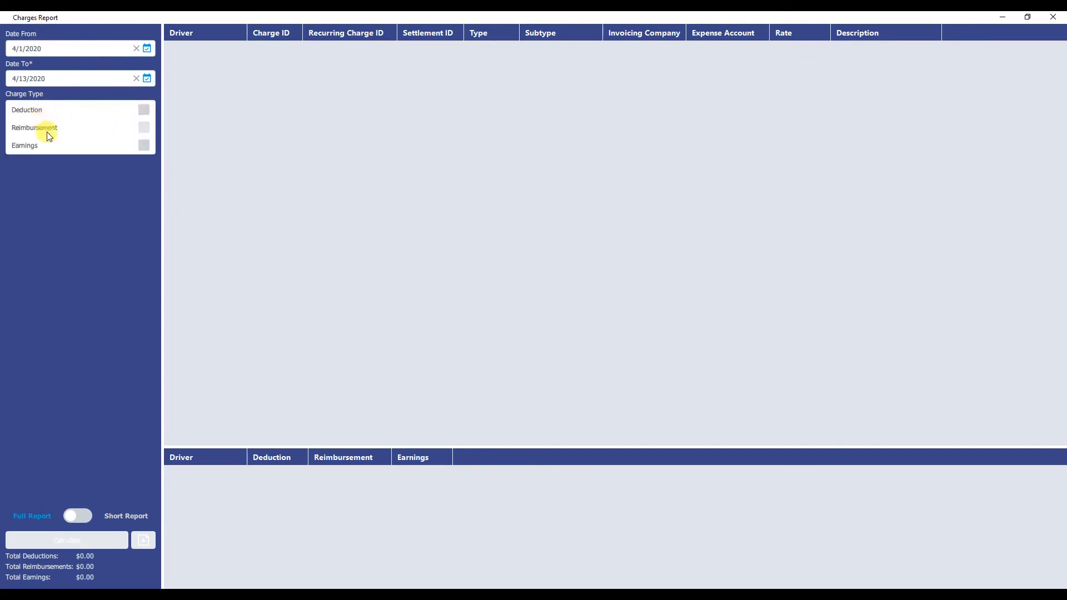
pyautogui.click(36, 185)
pyautogui.click(18, 139)
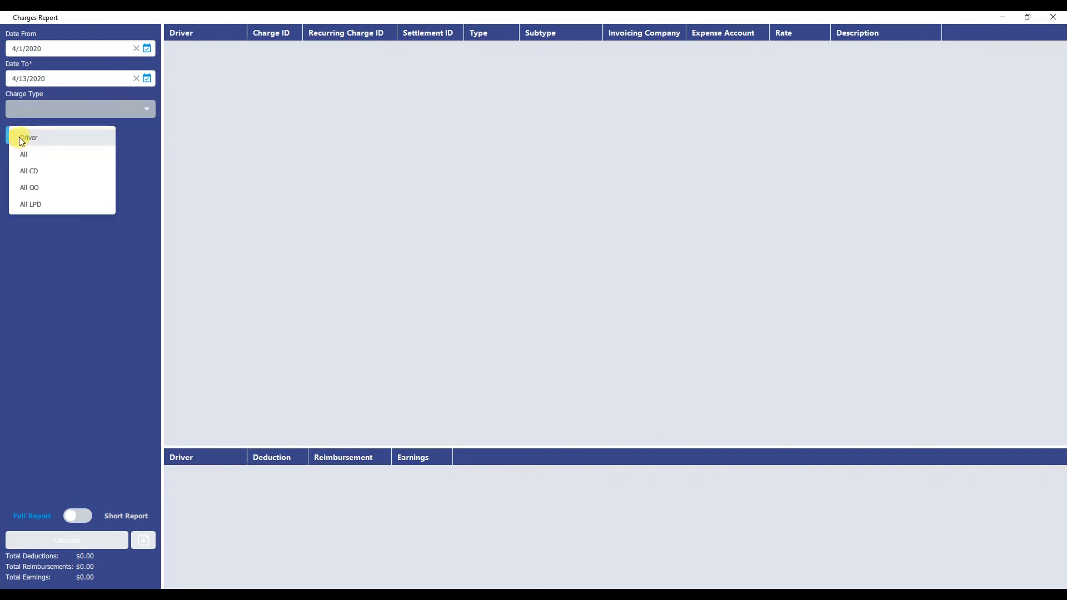
pyautogui.click(70, 138)
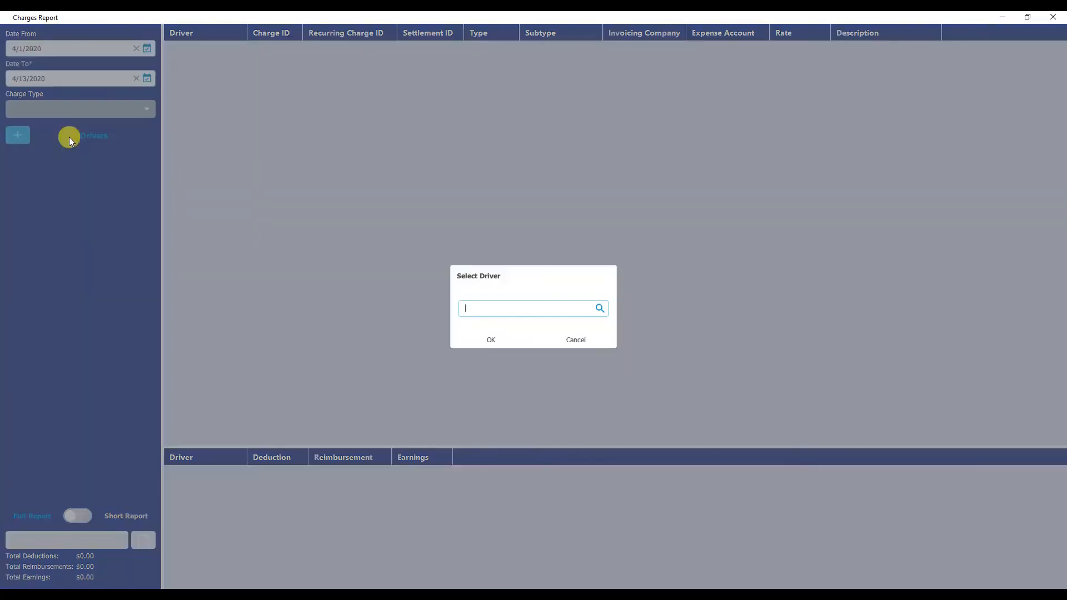
pyautogui.click(593, 339)
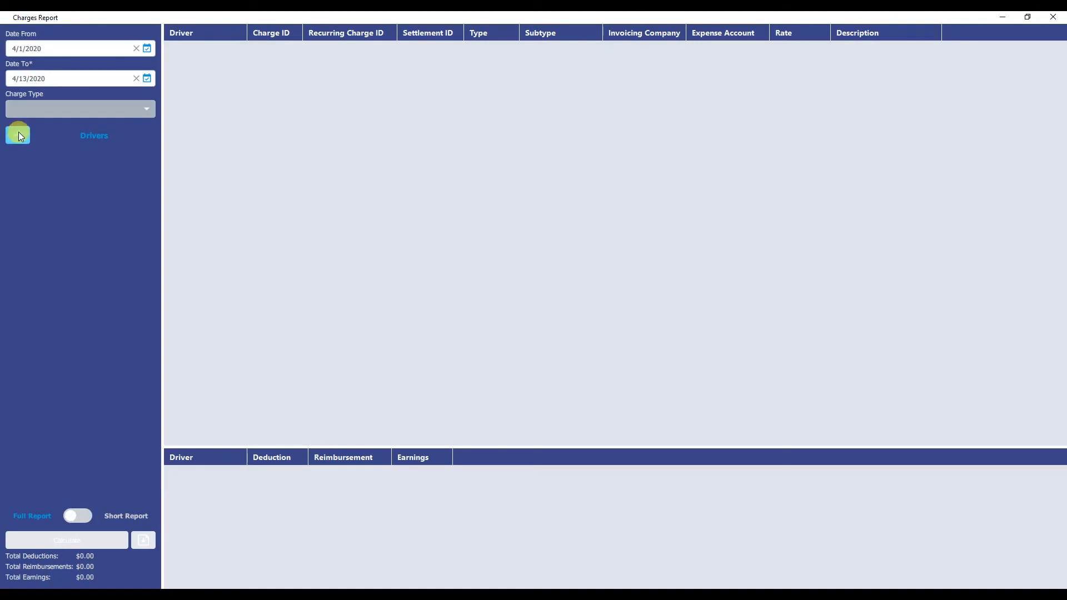
# Add all drivers to the charges report filter and calculate the report.
pyautogui.click(21, 137)
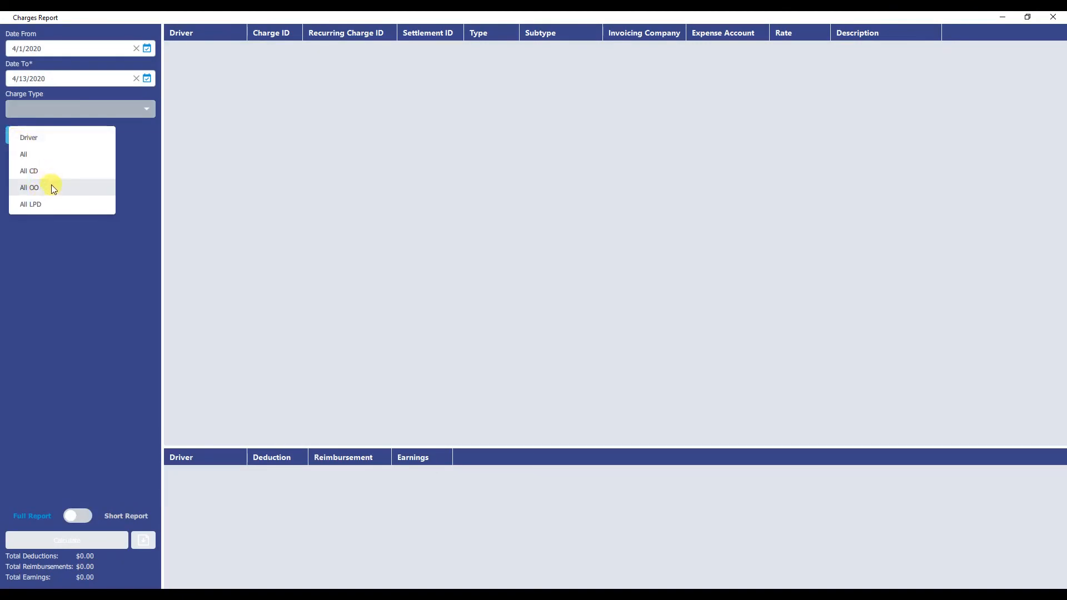
pyautogui.click(65, 158)
pyautogui.click(94, 537)
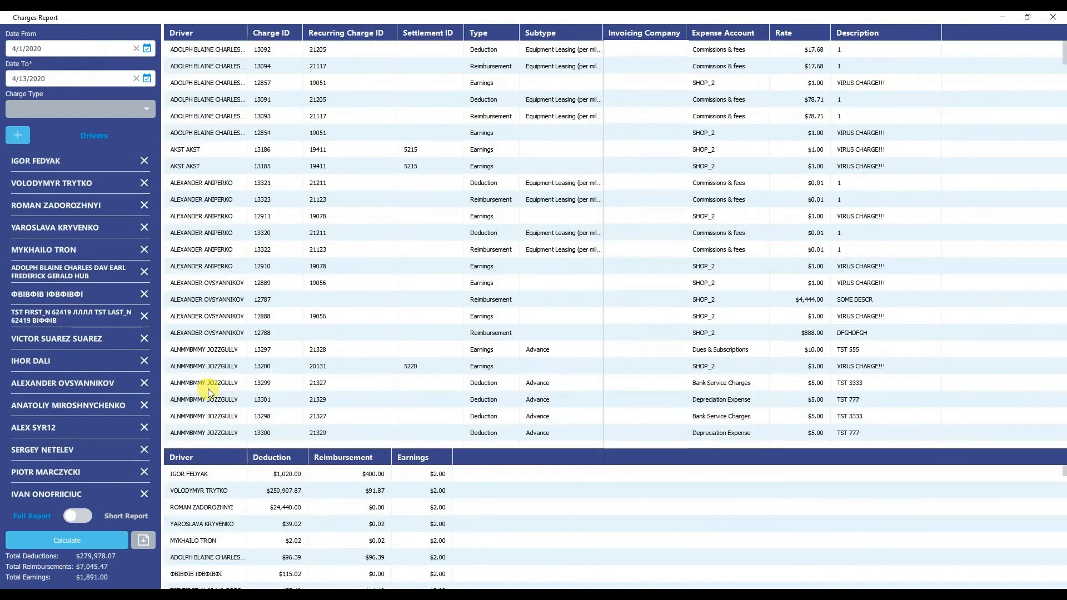
# Look through the charge rows and per-driver totals, and view the report's file export dialog without saving.
pyautogui.scroll(-5, 231, 118)
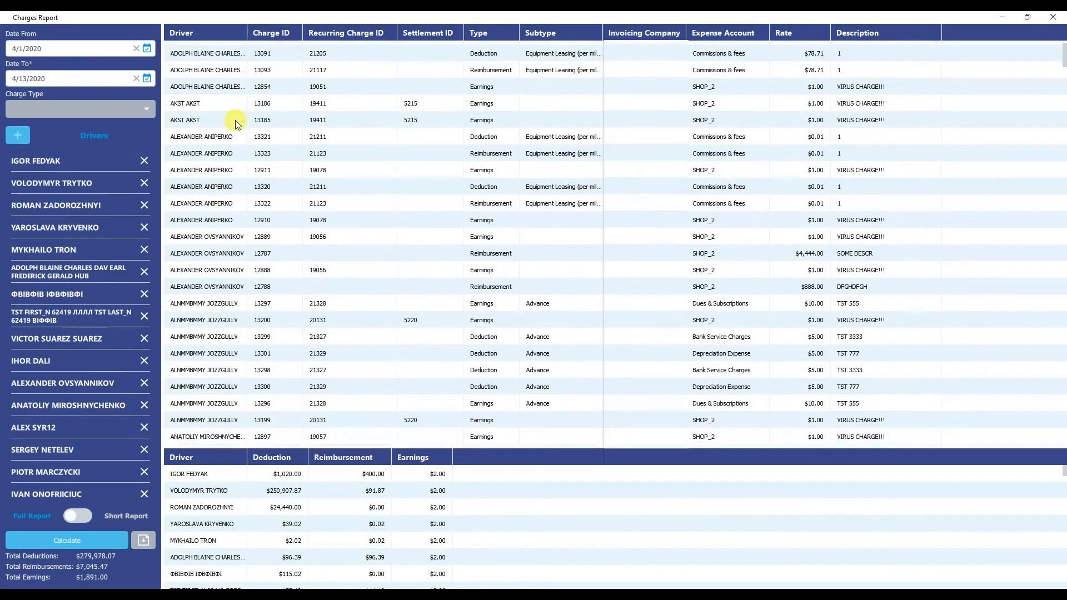
pyautogui.scroll(-3, 250, 173)
pyautogui.scroll(-2, 262, 514)
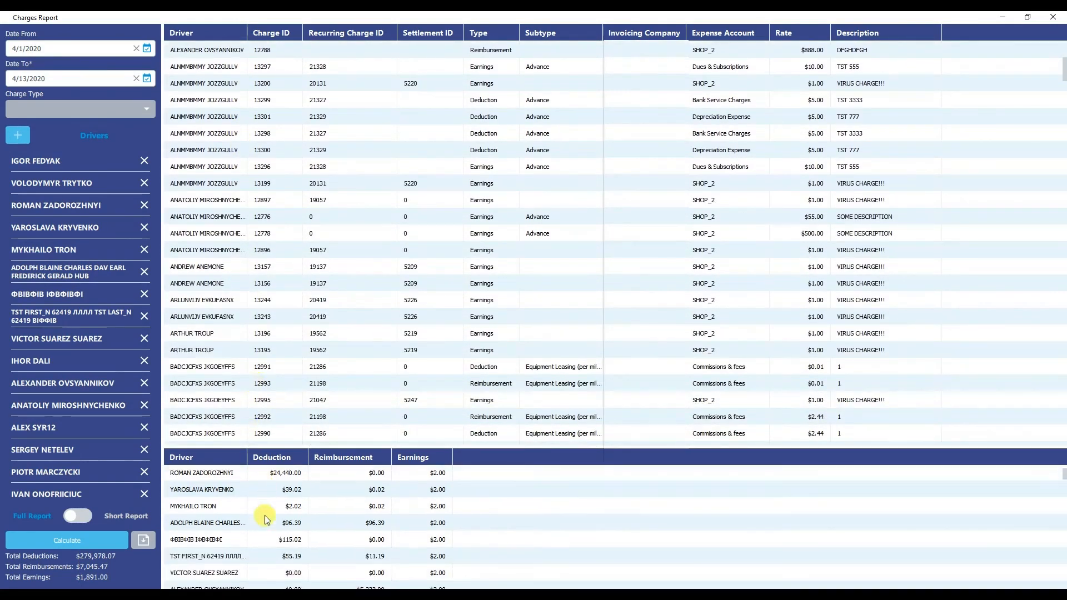
pyautogui.scroll(2, 219, 538)
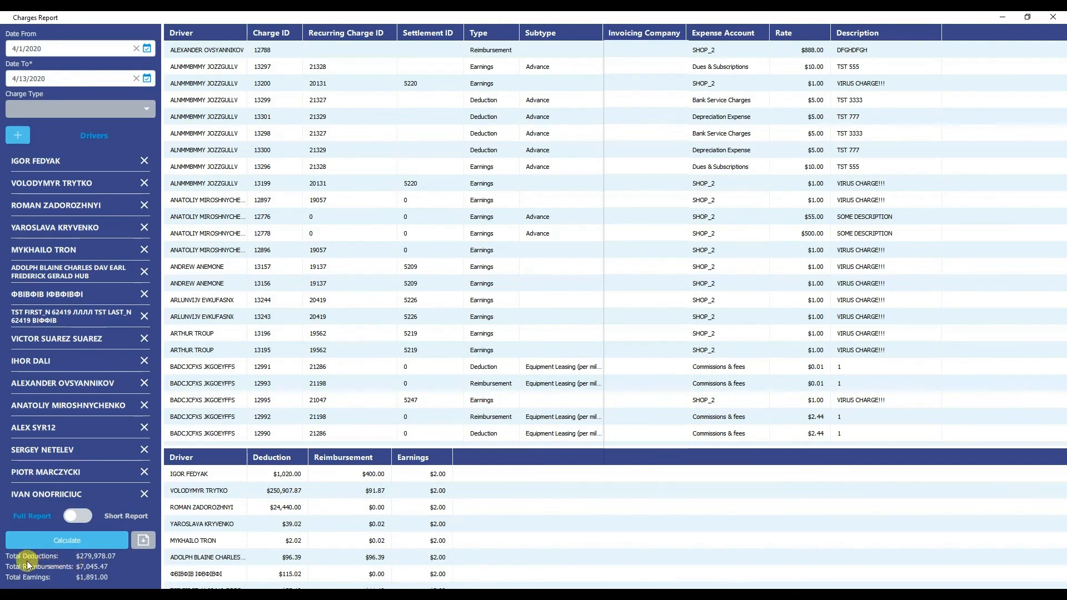
pyautogui.click(145, 541)
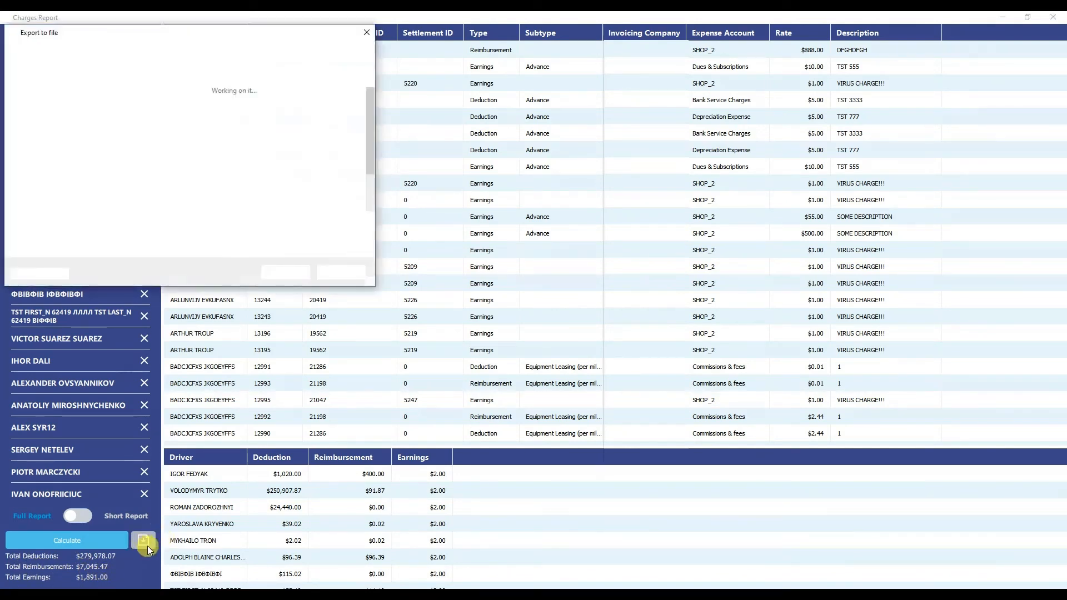
pyautogui.click(367, 36)
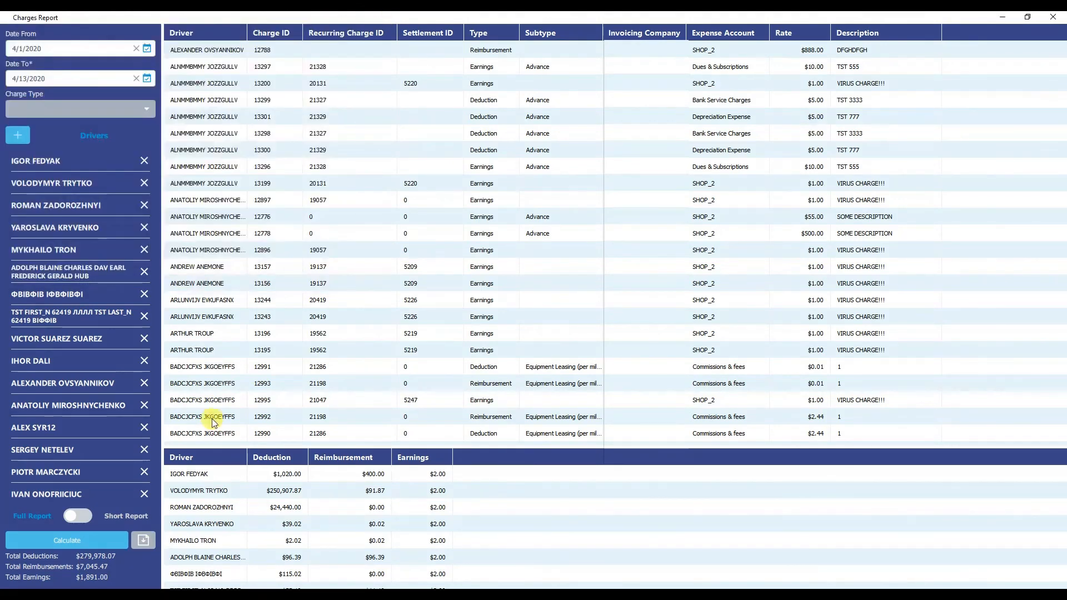
# Switch the charges report to Short Report and look through the totals per driver.
pyautogui.click(88, 517)
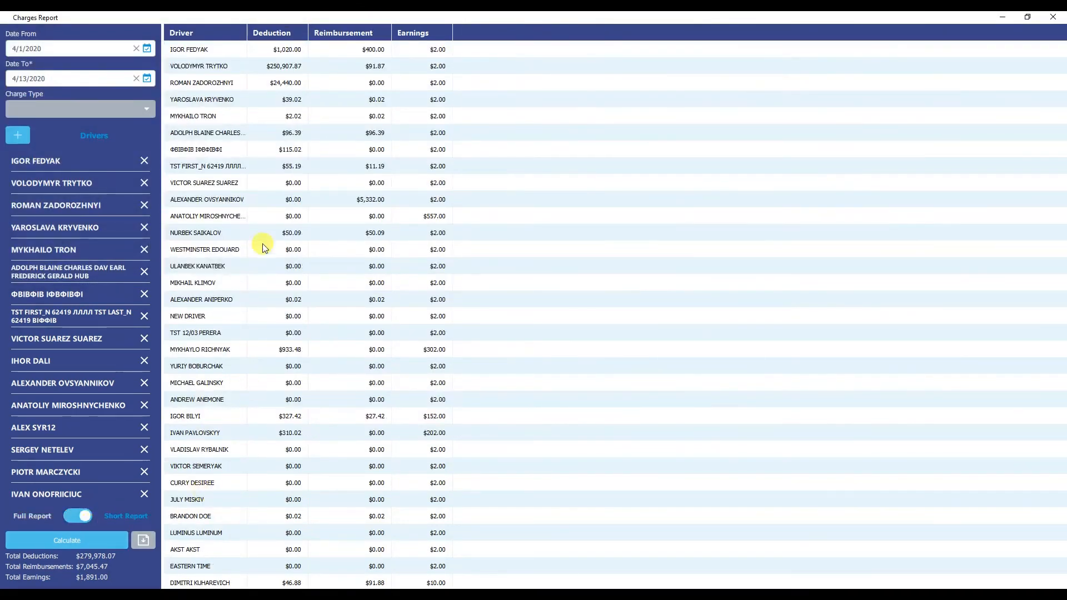
pyautogui.scroll(-15, 265, 251)
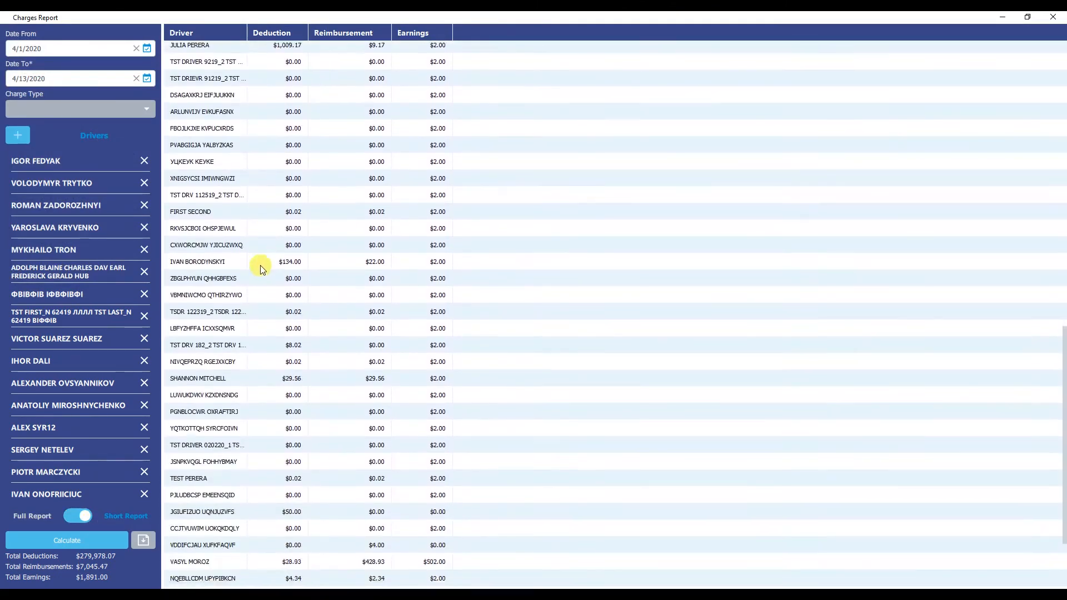
pyautogui.scroll(-3, 261, 265)
# Return the charges report to Full Report and look through the driver summary below the charge rows.
pyautogui.click(74, 517)
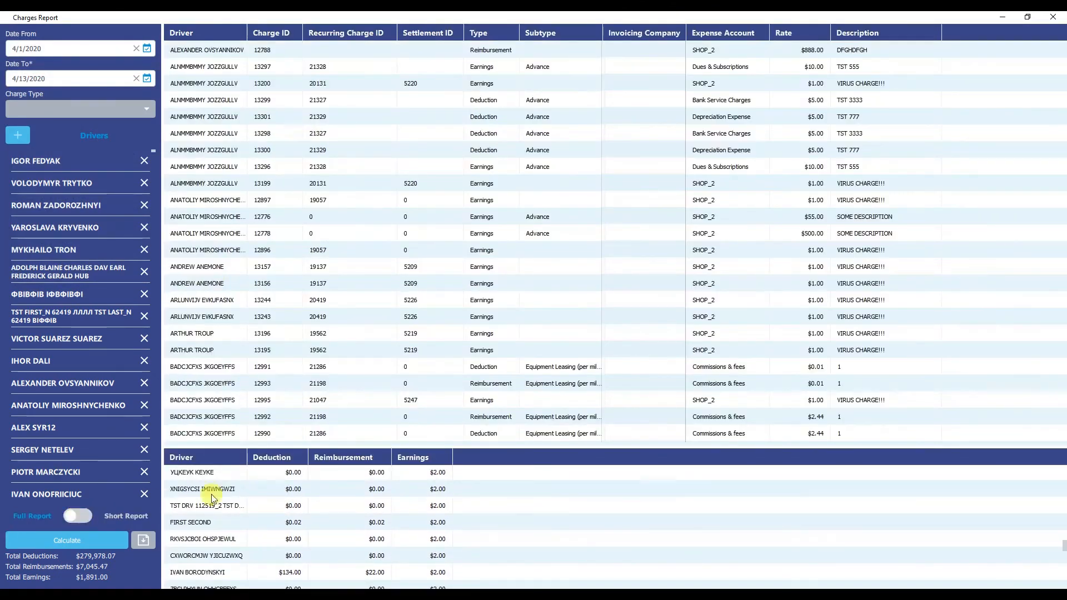
pyautogui.scroll(-1, 235, 496)
pyautogui.scroll(5, 233, 495)
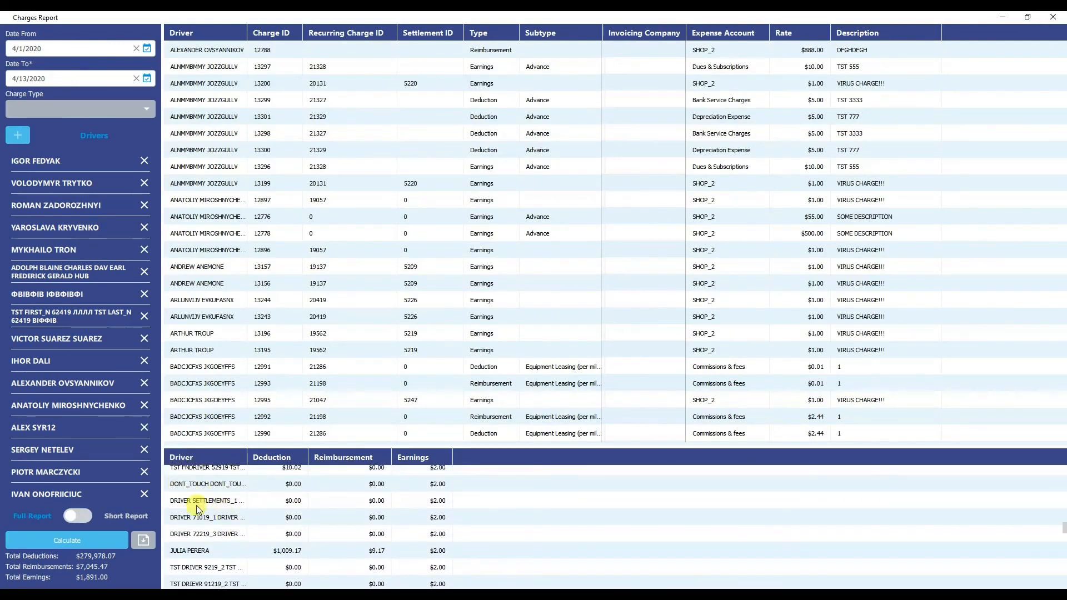
pyautogui.scroll(3, 194, 497)
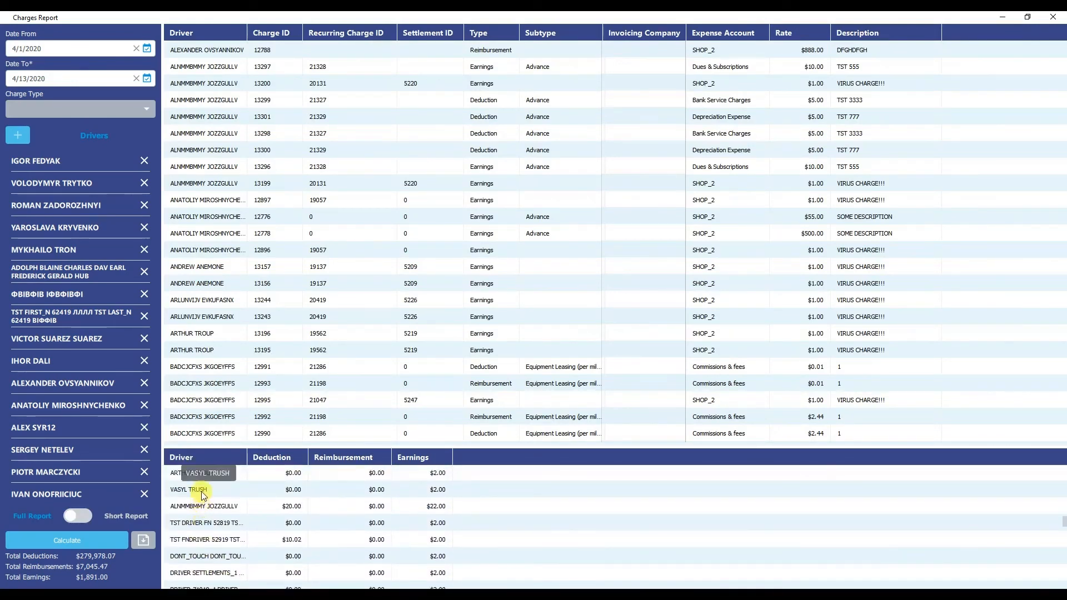